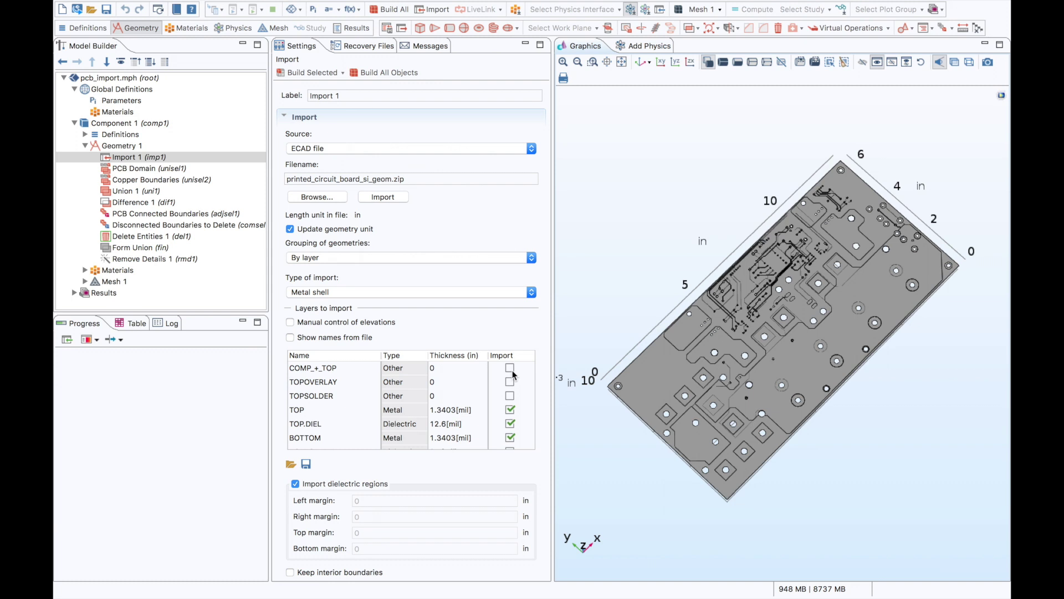
scroll(542, 378, down, 5)
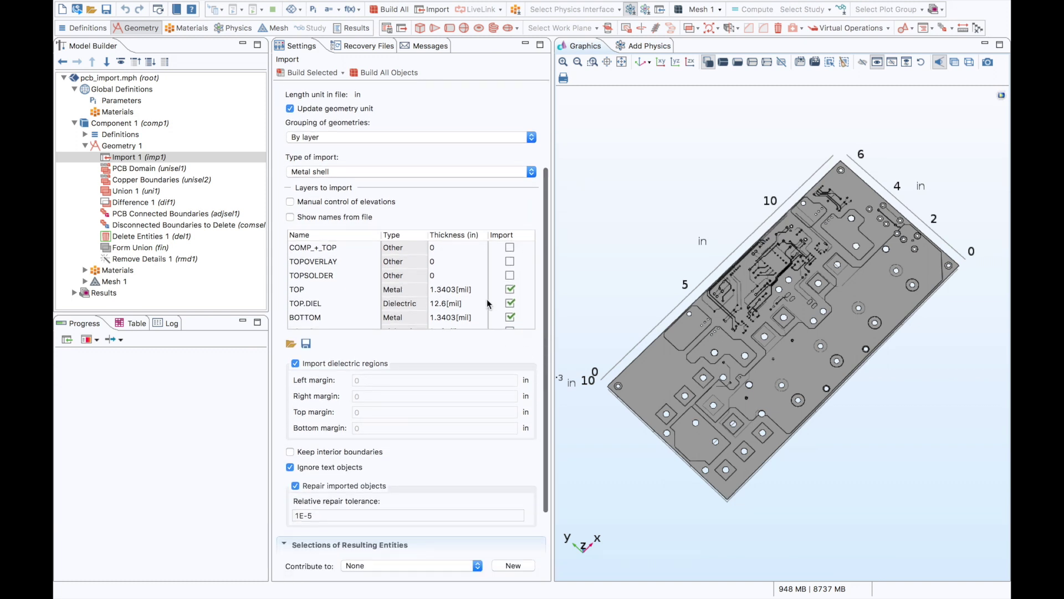
scroll(481, 292, down, 3)
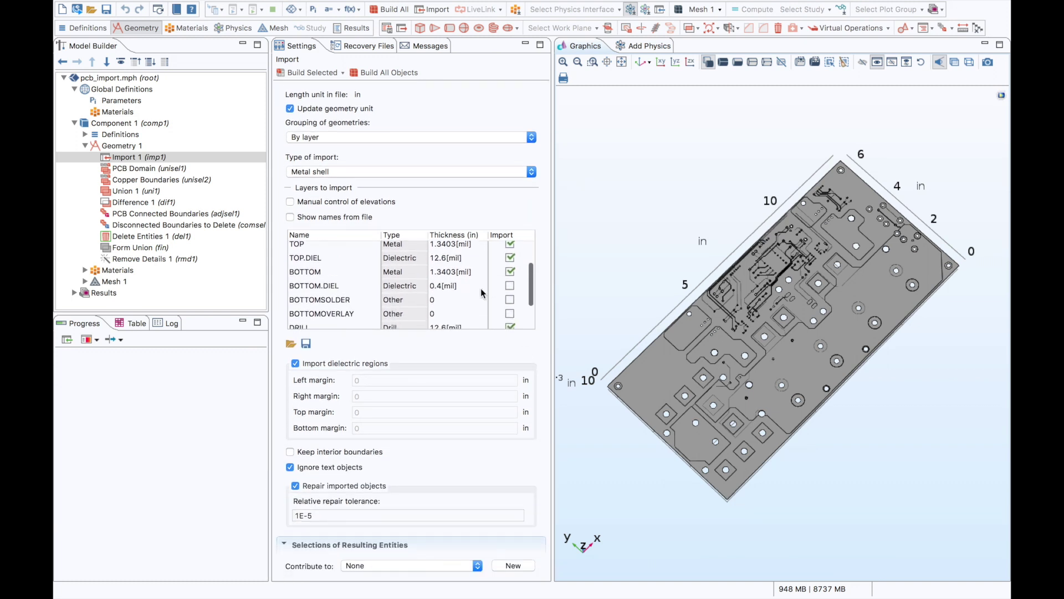
scroll(481, 288, down, 4)
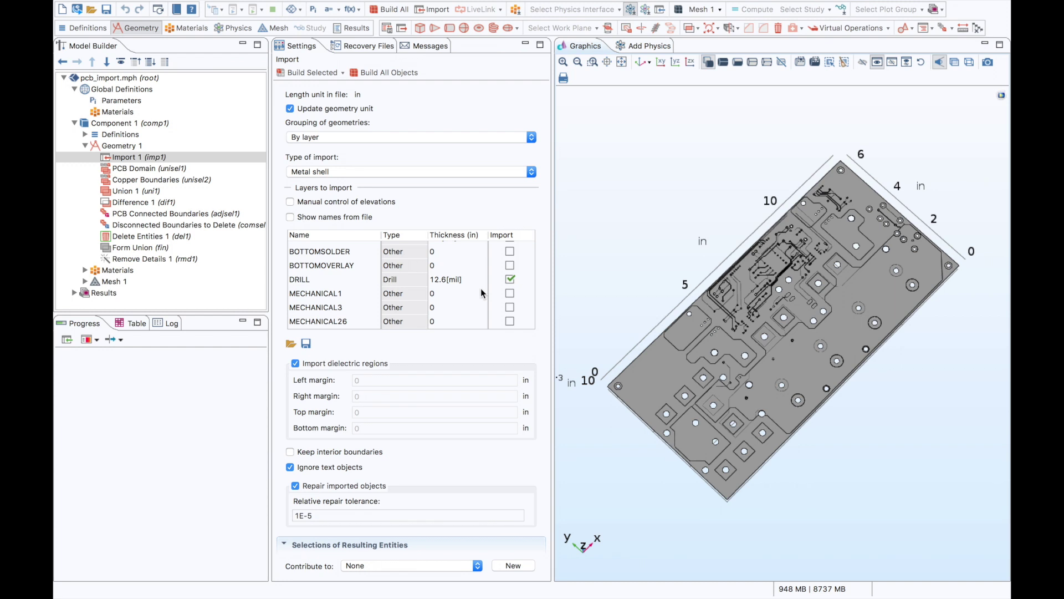
drag(579, 301, 465, 299)
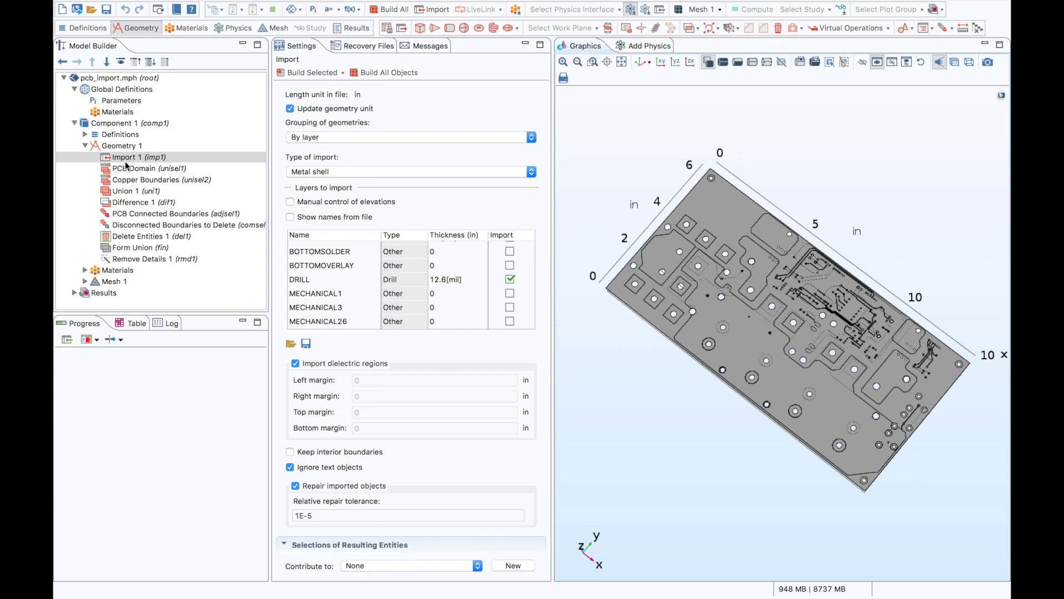
Step: Expand Materials and inspect the FR4 (Circuit Board) material on the PCB domain
click(85, 145)
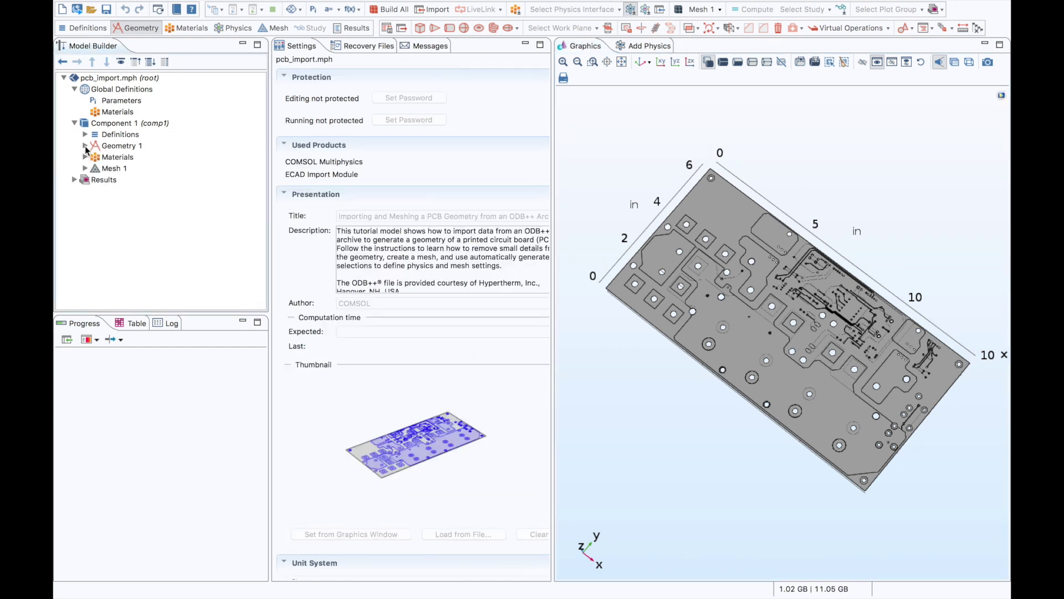
click(138, 157)
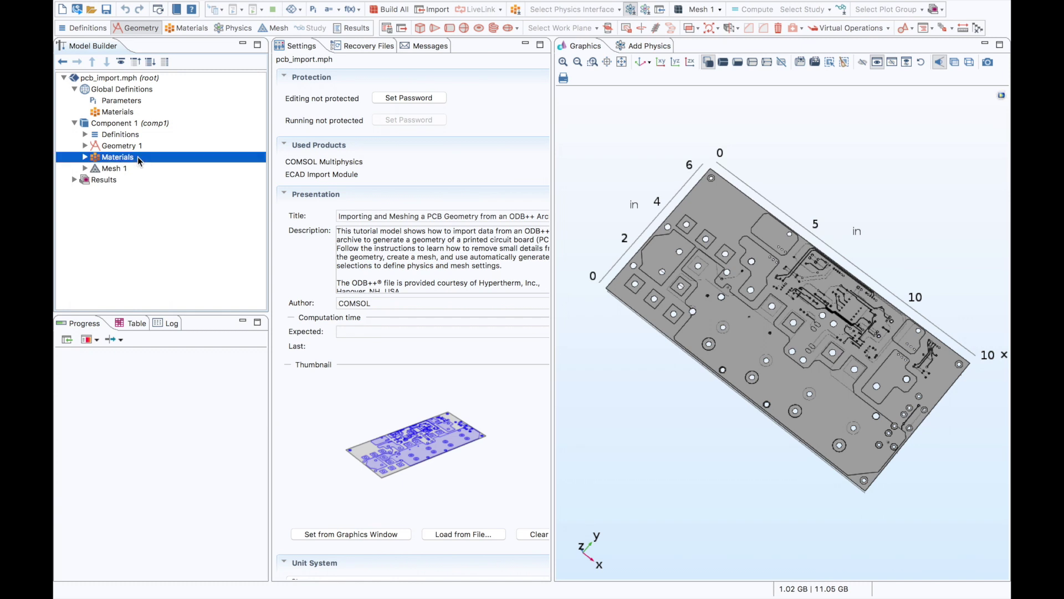
double_click(138, 157)
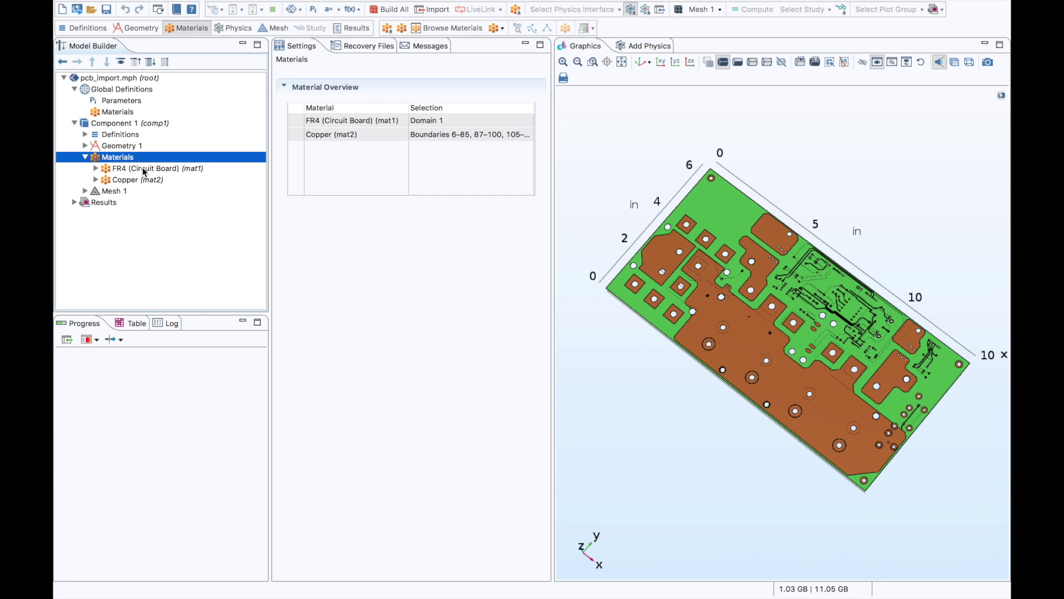
click(141, 168)
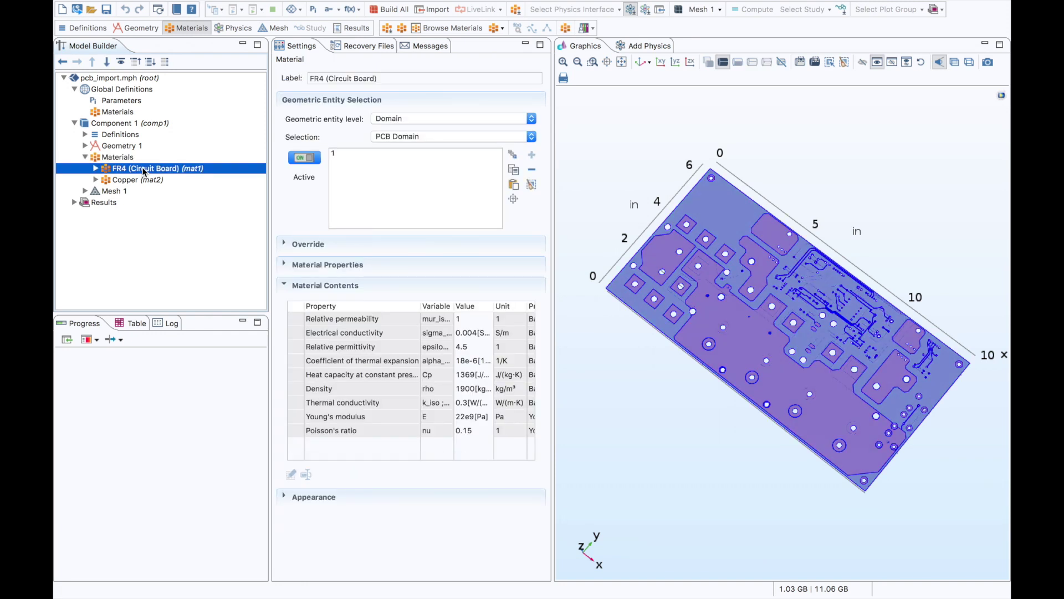
drag(609, 245, 620, 195)
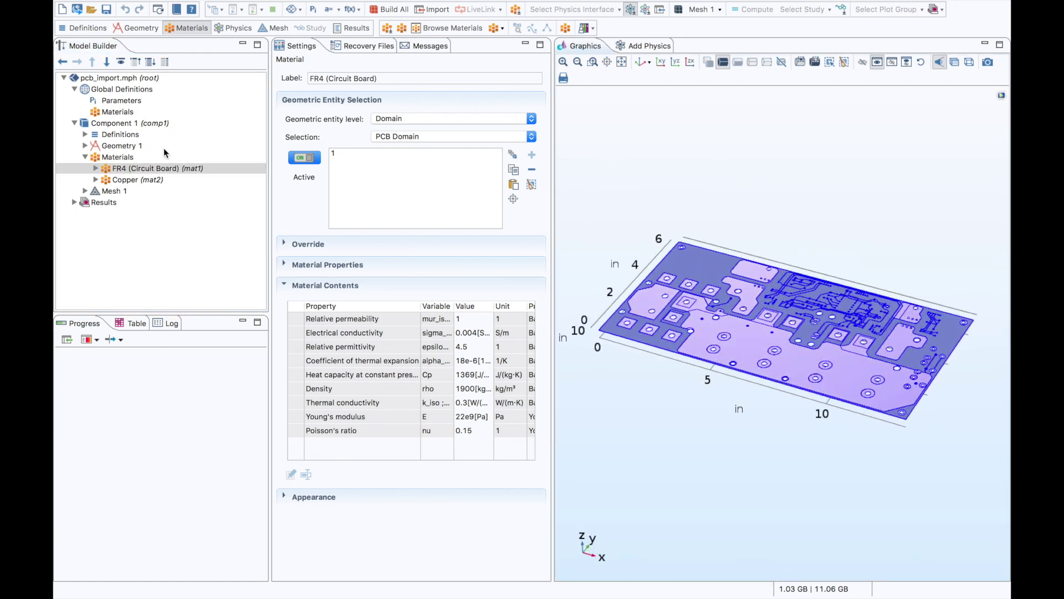
Step: Inspect the Copper material on the copper boundaries, then return to the Materials overview
click(143, 155)
drag(571, 209, 570, 233)
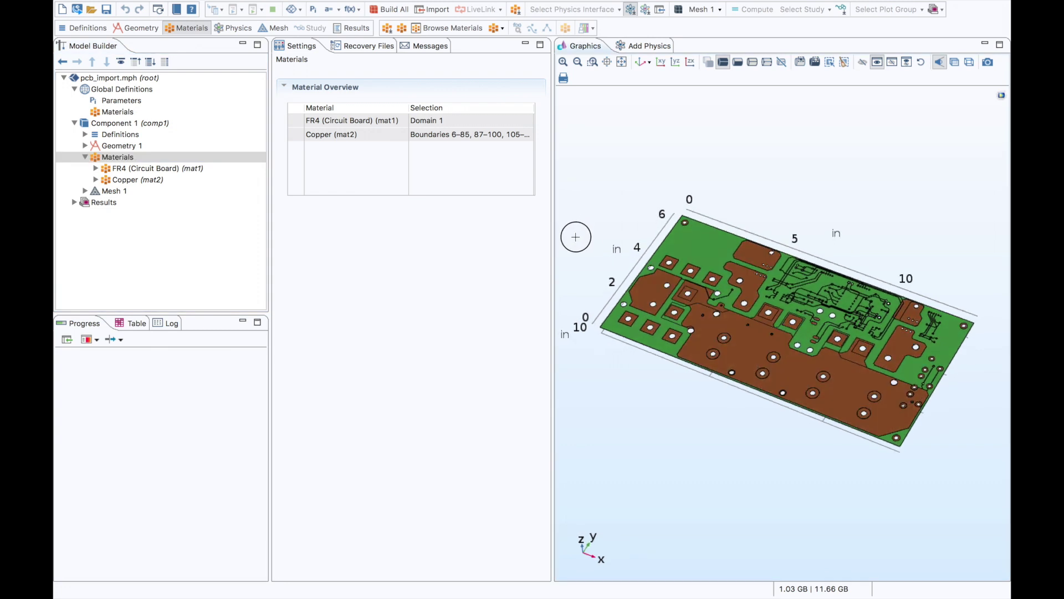
click(116, 180)
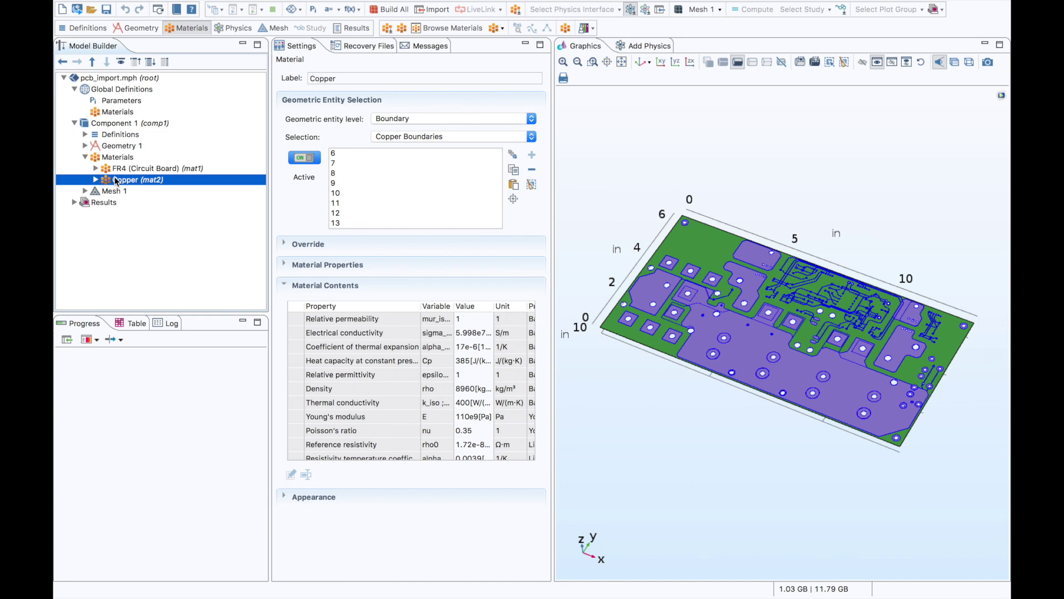
click(85, 157)
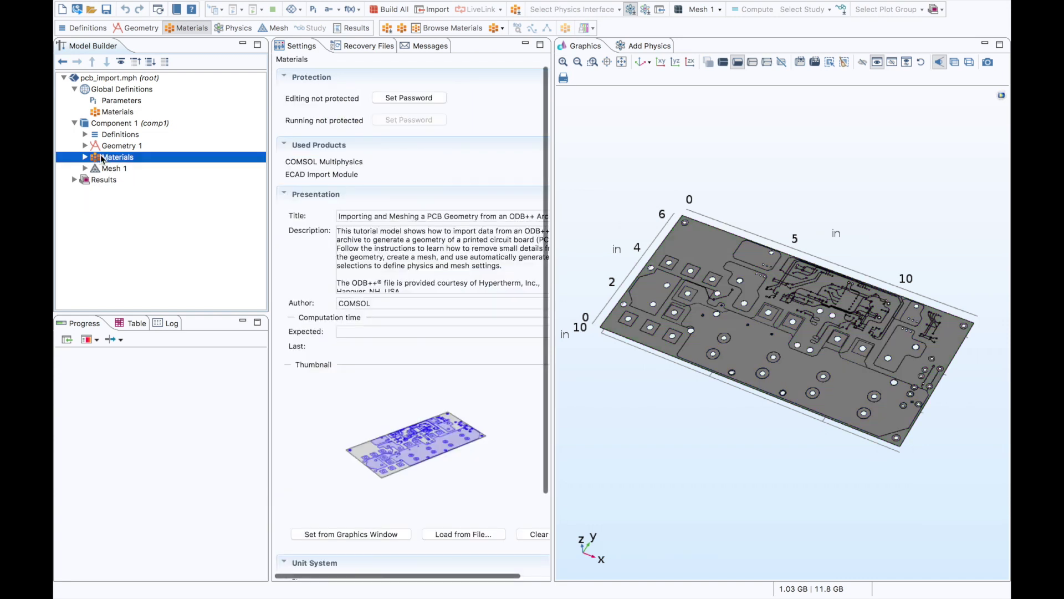
click(102, 158)
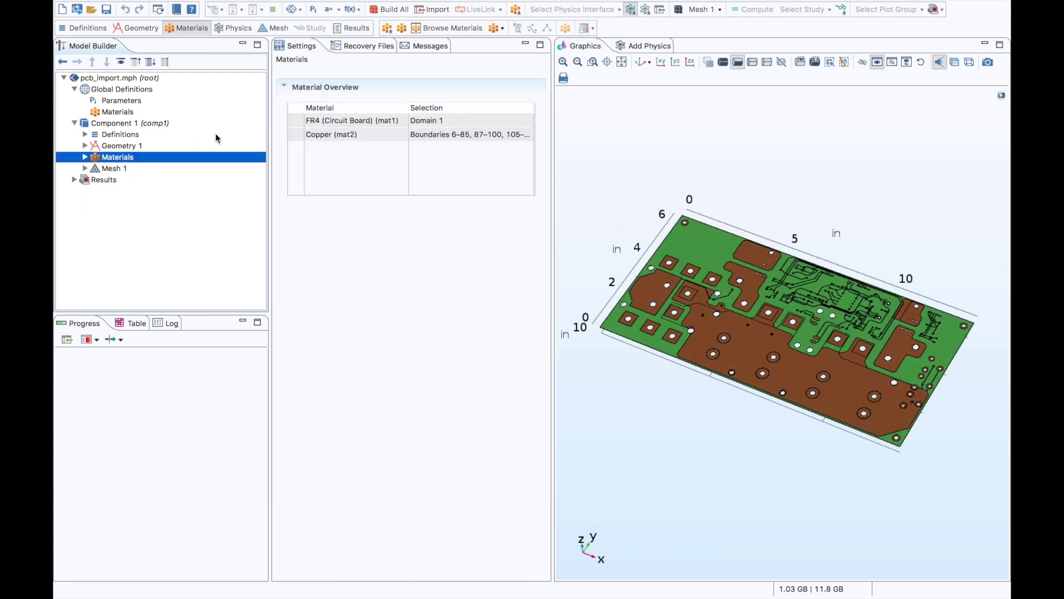
Step: Add the Heat Transfer in Solids (ht) interface from the Heat Transfer group to the component
click(622, 49)
click(571, 106)
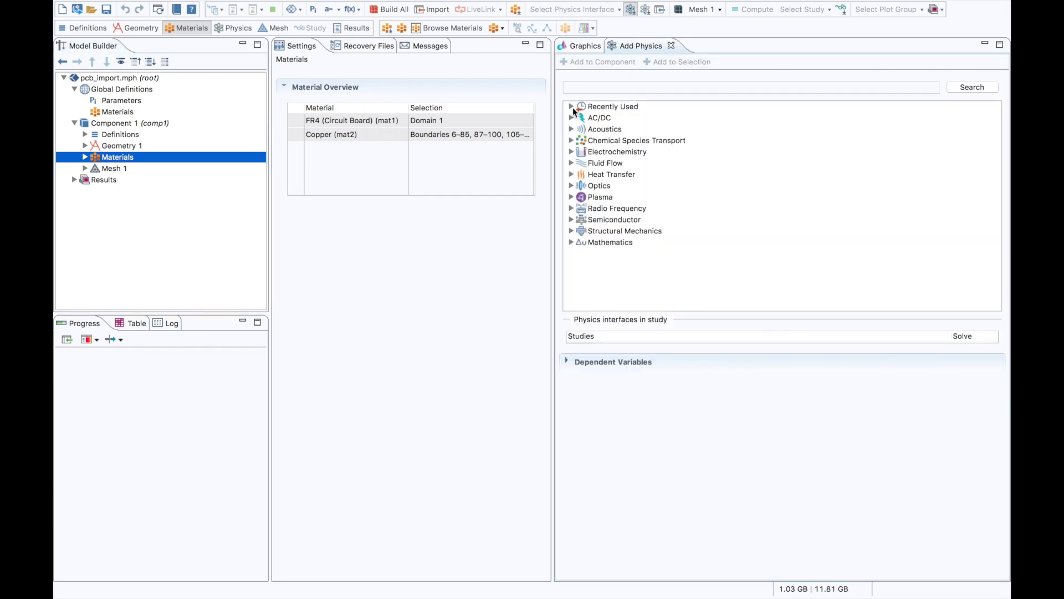
click(572, 174)
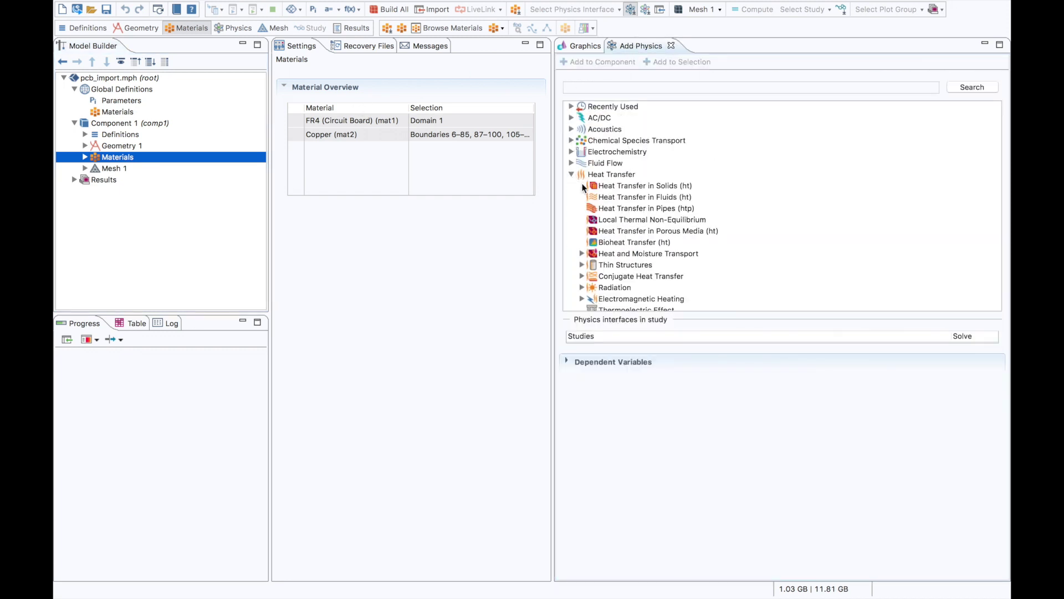
click(606, 186)
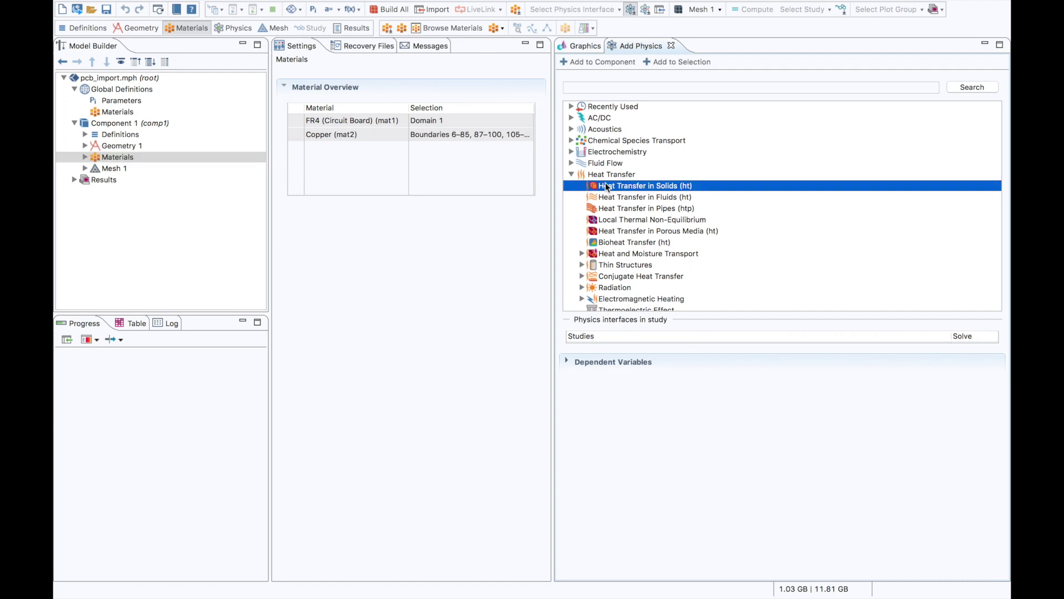
click(582, 62)
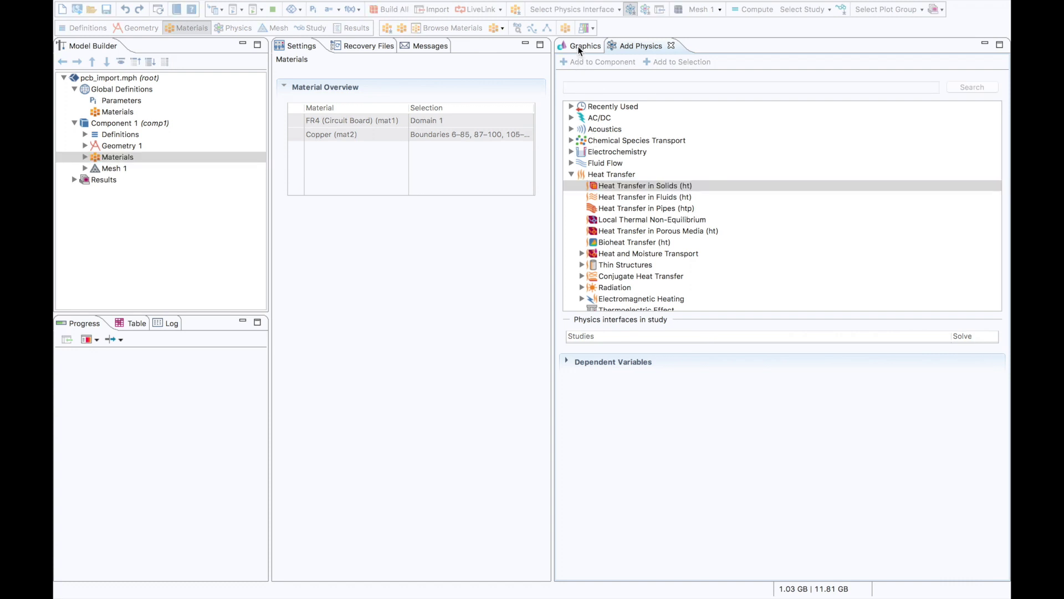
click(581, 46)
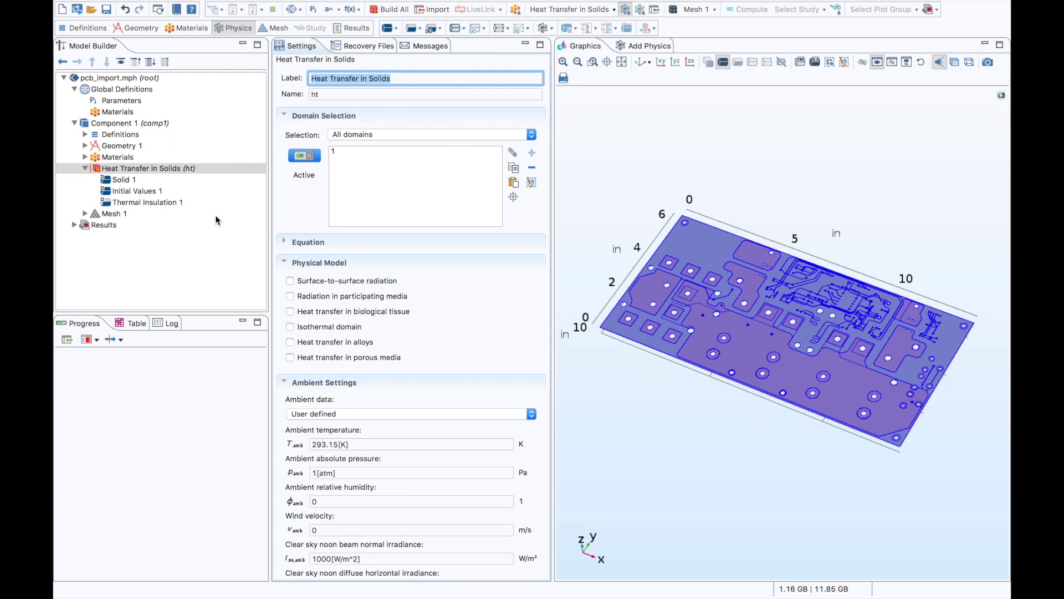
Step: Add a Heat Flux condition set to a 1 W total heat rate
right_click(207, 170)
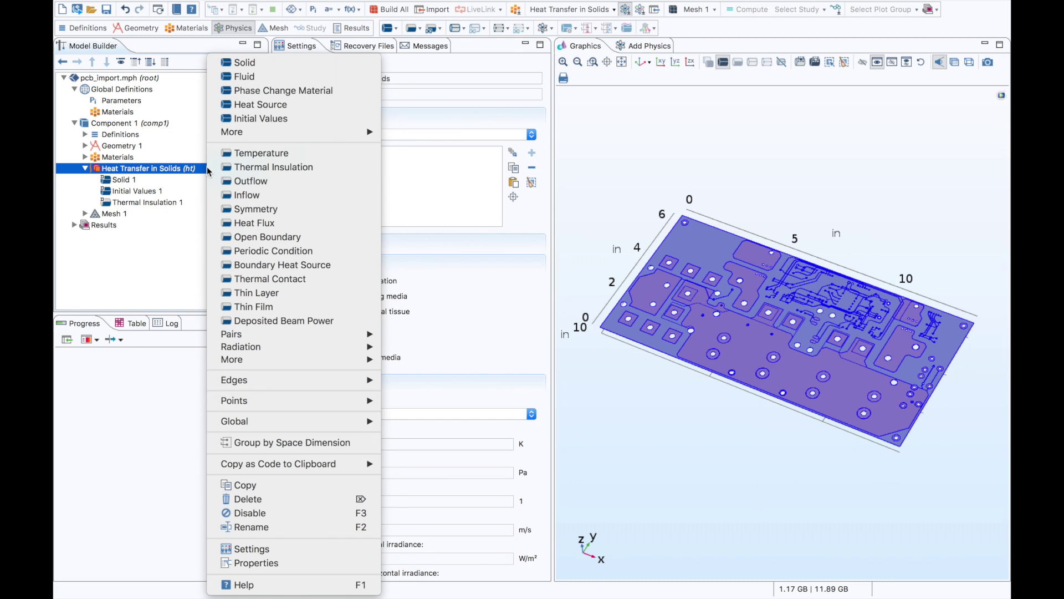
click(211, 223)
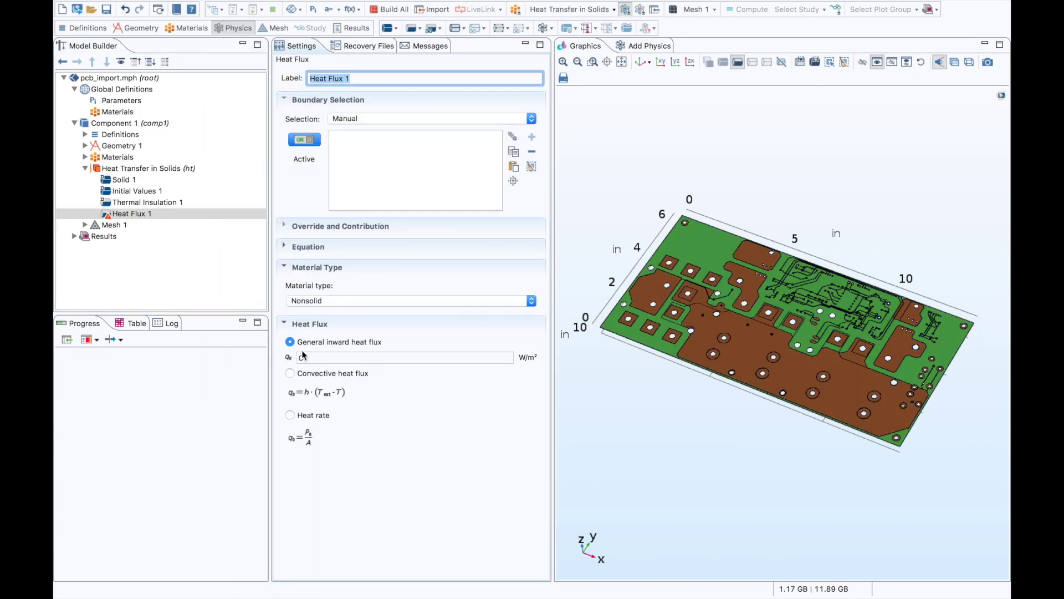
click(290, 415)
click(427, 446)
text(1)
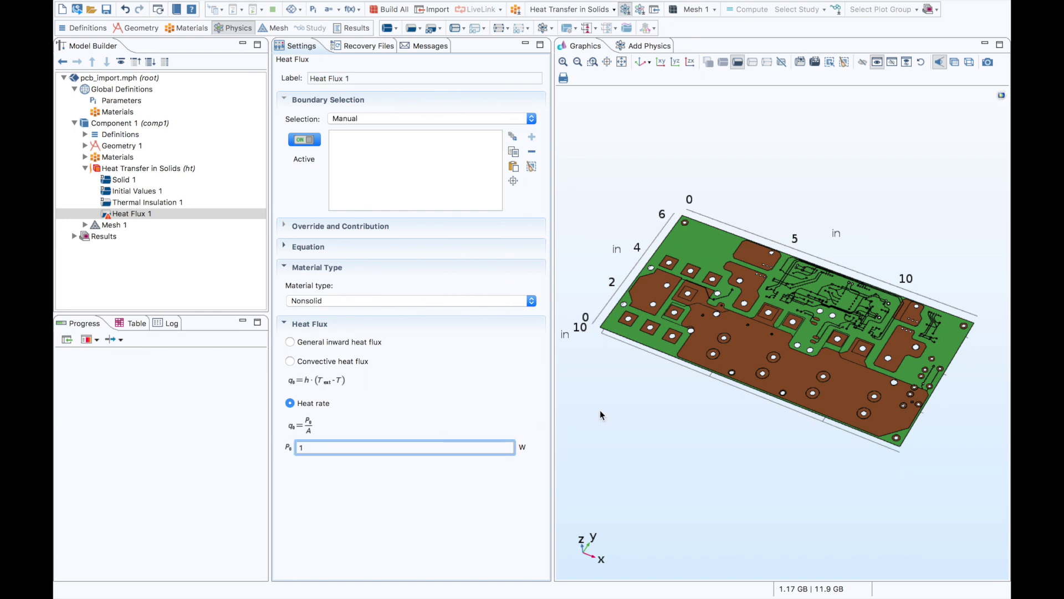
Step: Select pads on the board for the heat flux, including boundary 396
click(628, 323)
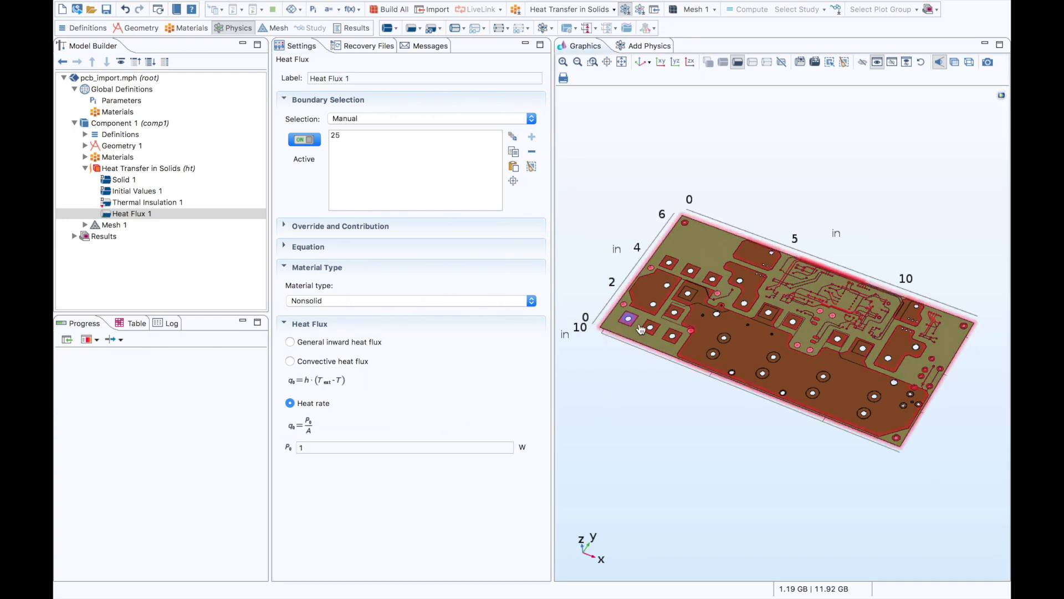
click(651, 329)
click(670, 338)
mouse_move(653, 385)
mouse_down()
mouse_move(637, 361)
mouse_move(655, 374)
mouse_up()
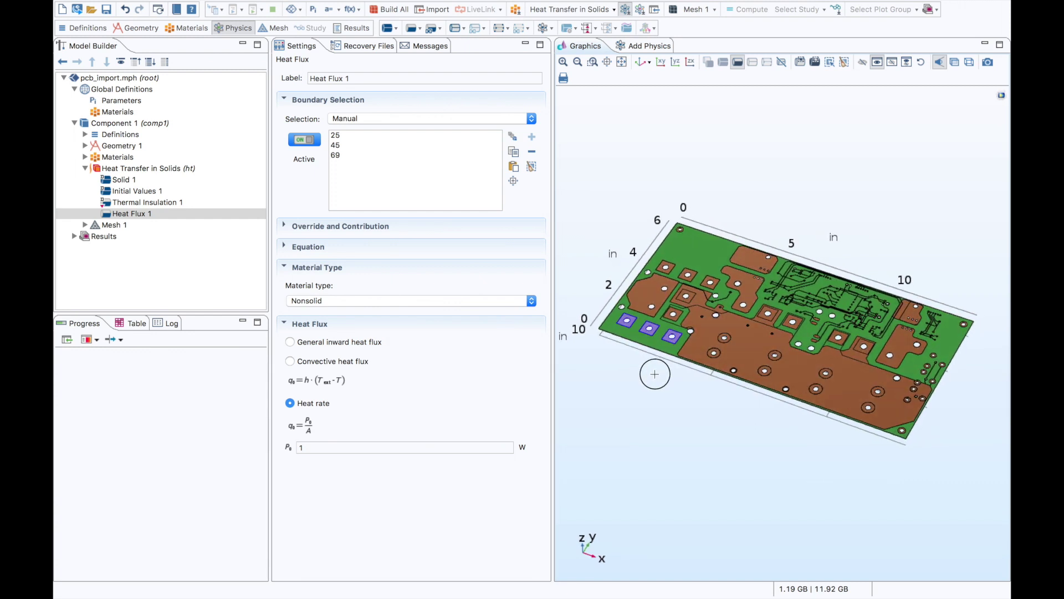
click(787, 328)
drag(673, 383, 677, 380)
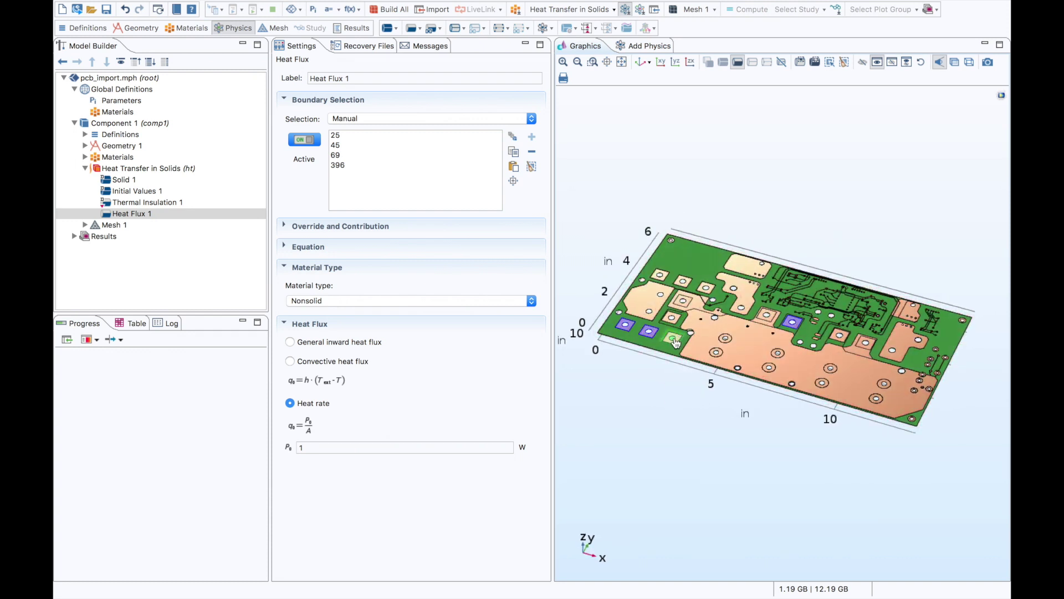
Step: Replace the wrongly picked pads with boundaries 67, 23 and 43
click(672, 339)
click(648, 331)
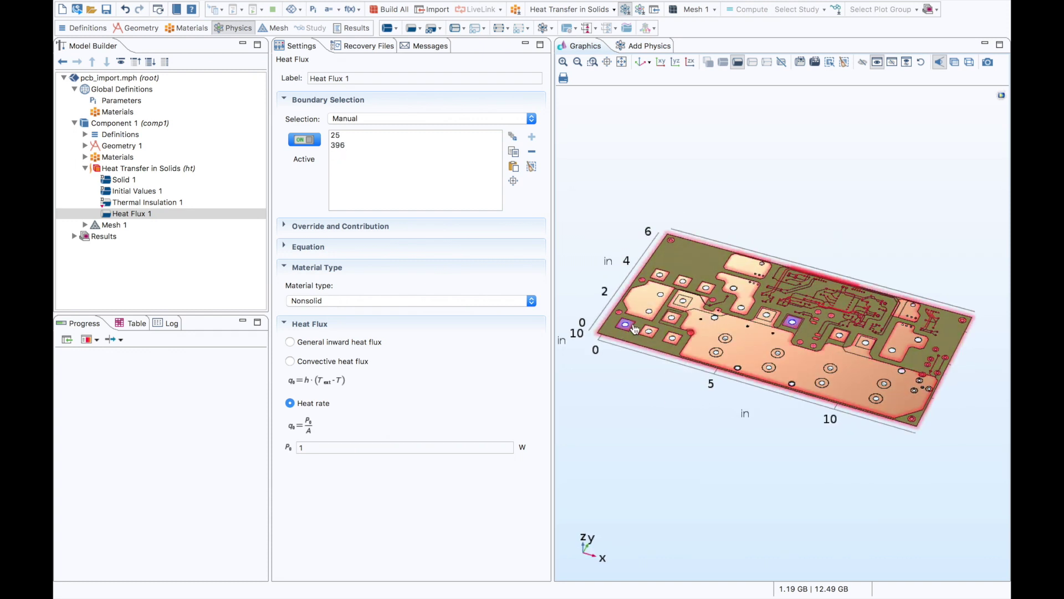
click(634, 327)
click(706, 292)
click(684, 281)
click(661, 274)
drag(645, 358, 636, 361)
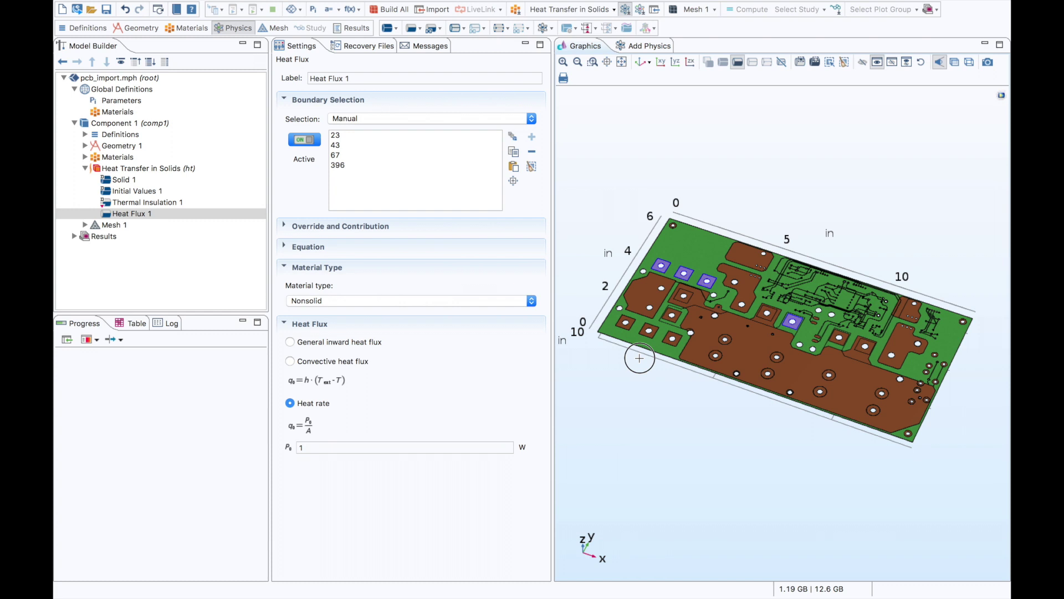
right_click(141, 165)
Step: Add Heat Flux 2 on all boundaries as convective flux with user-defined h = 5 W/(m²·K)
click(234, 227)
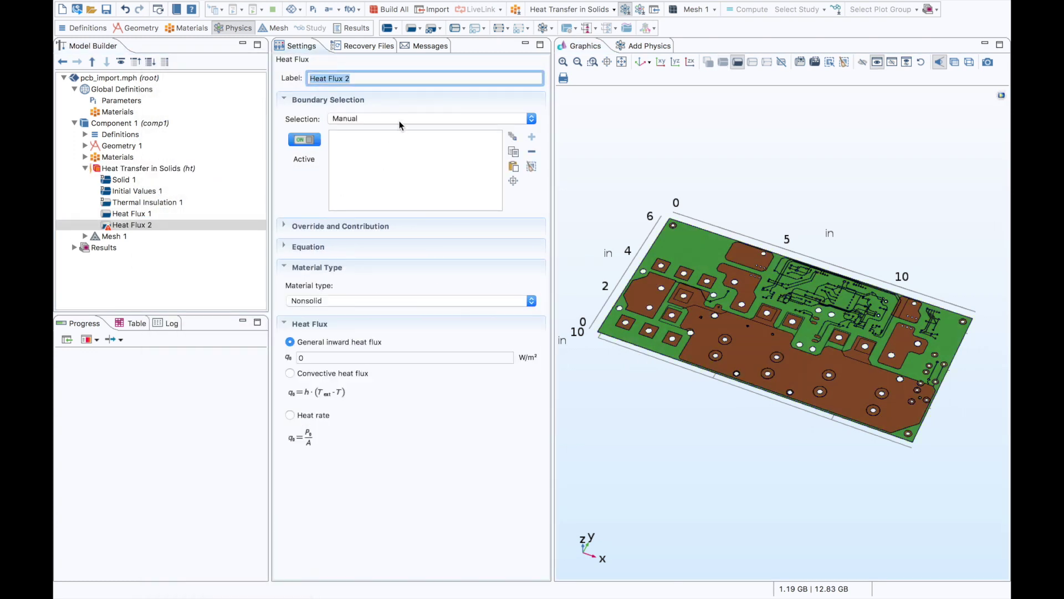
click(401, 123)
click(404, 128)
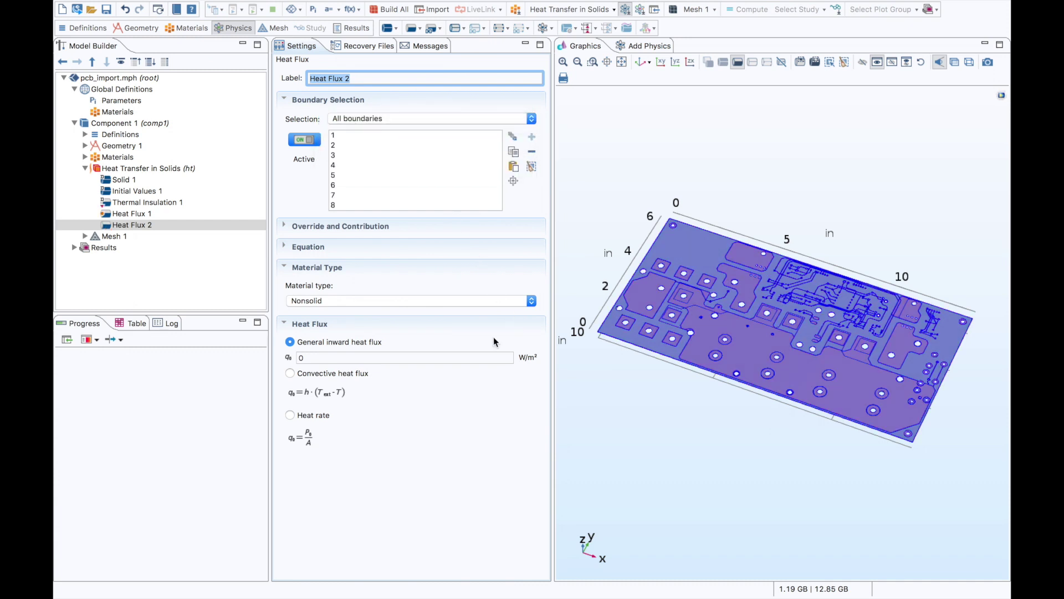
click(290, 373)
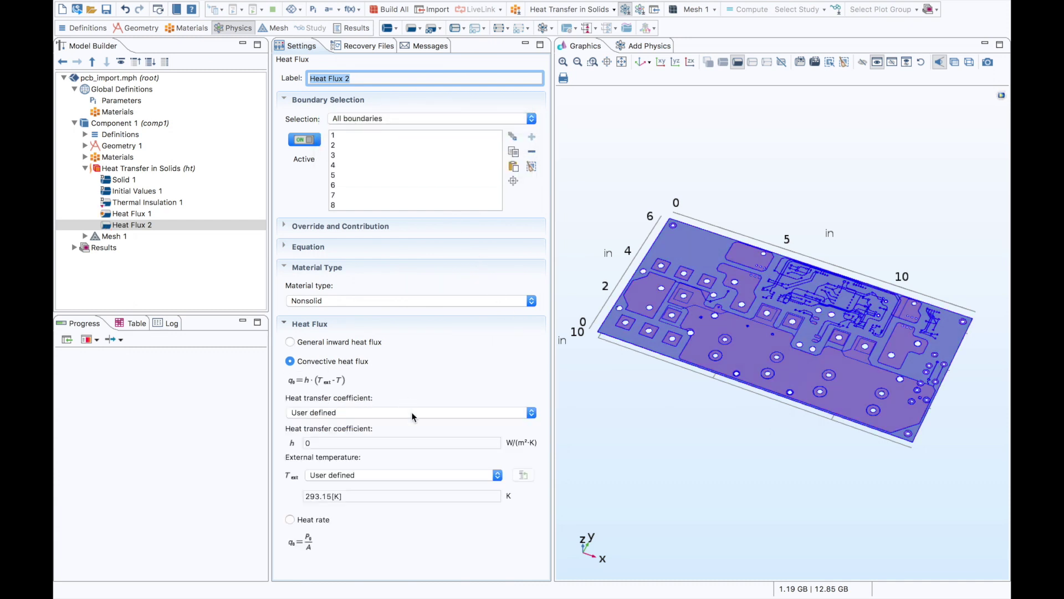
click(412, 414)
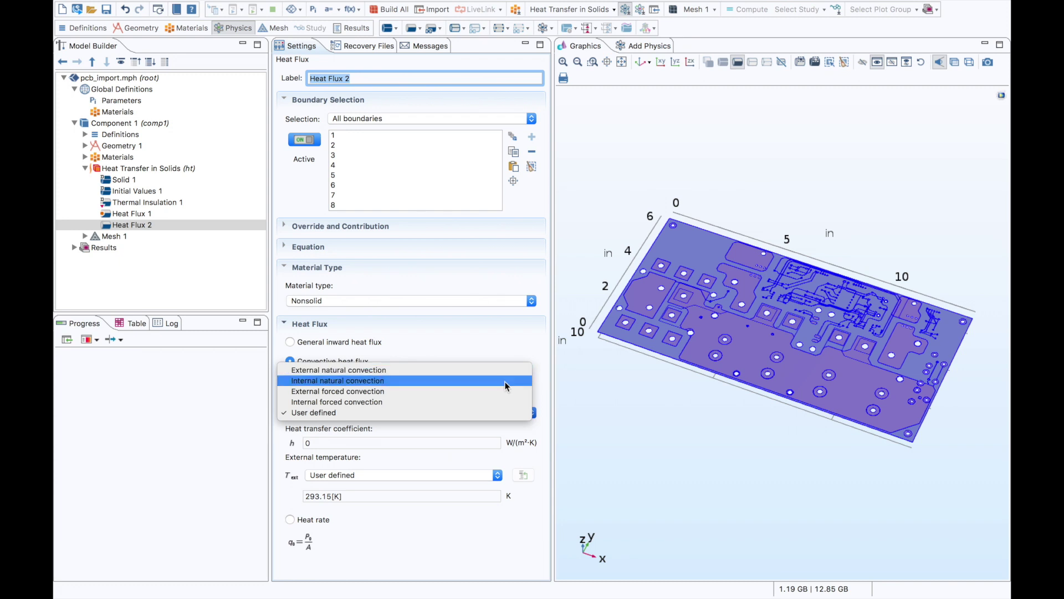
click(501, 413)
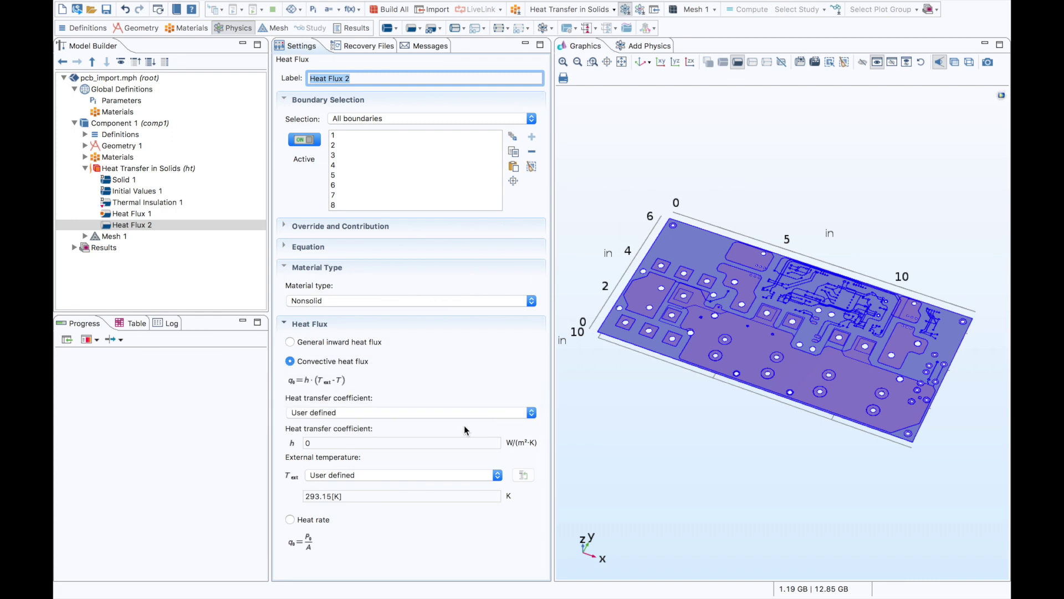
click(421, 443)
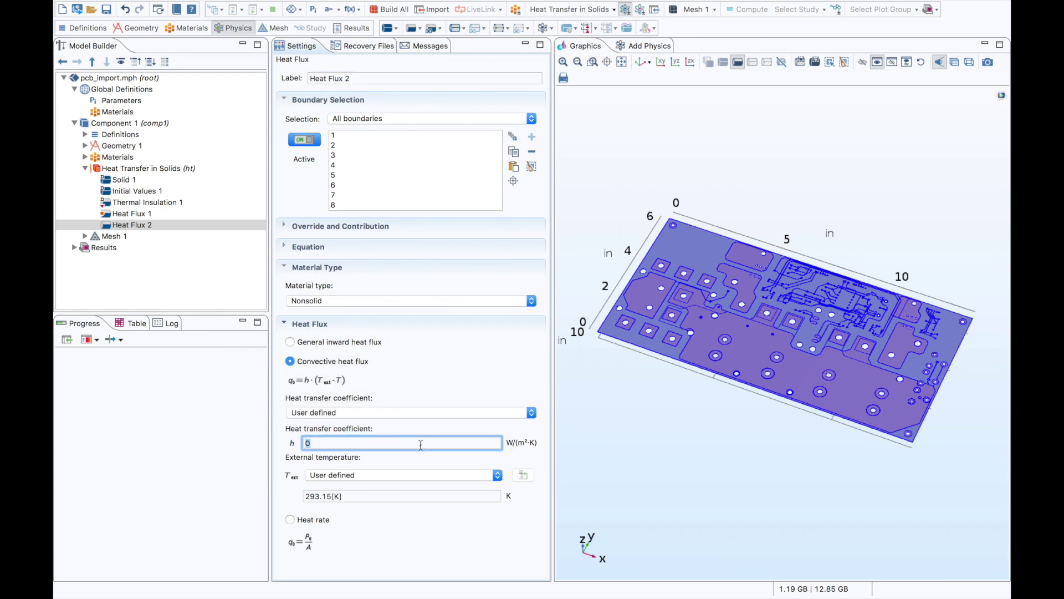
text(5)
Step: Orbit and pan the circuit board view to a new orientation
scroll(467, 162, down, 10)
scroll(467, 162, up, 10)
mouse_move(621, 242)
mouse_down()
mouse_move(606, 190)
mouse_move(592, 214)
mouse_move(620, 240)
mouse_up()
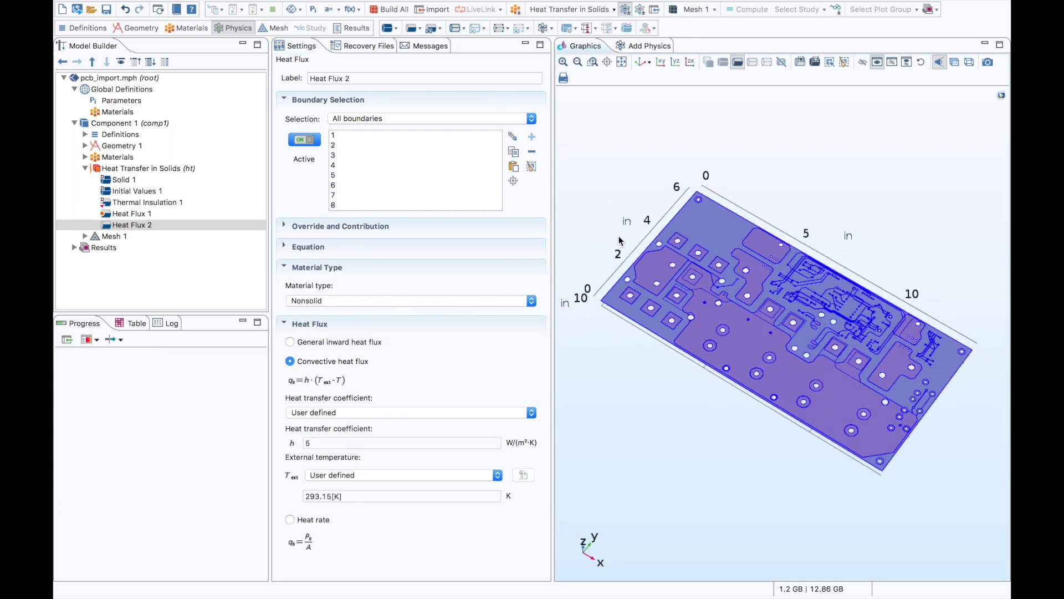
right_drag(623, 209, 613, 139)
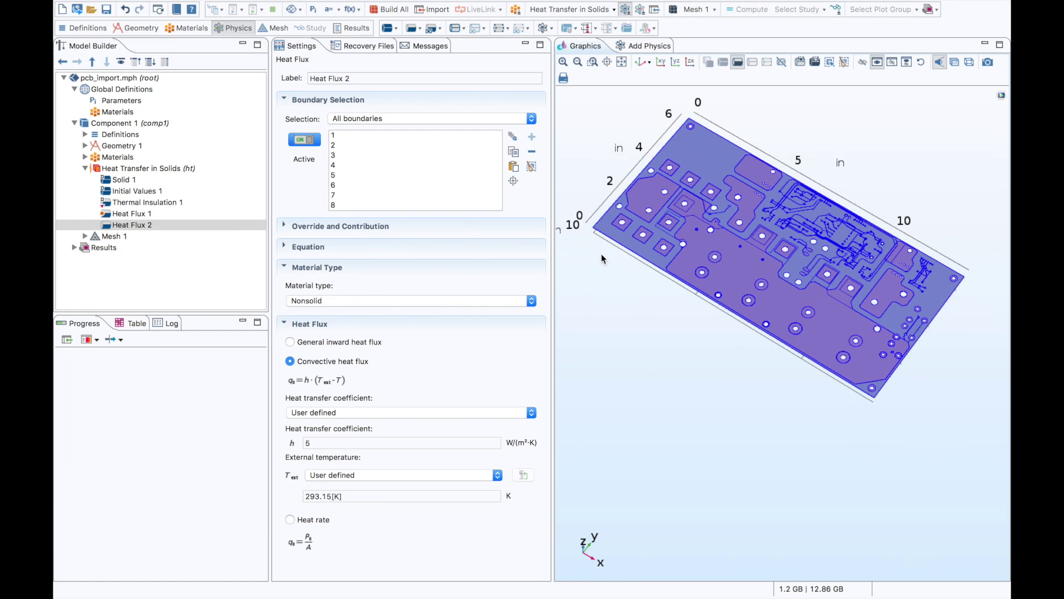
drag(603, 259, 671, 246)
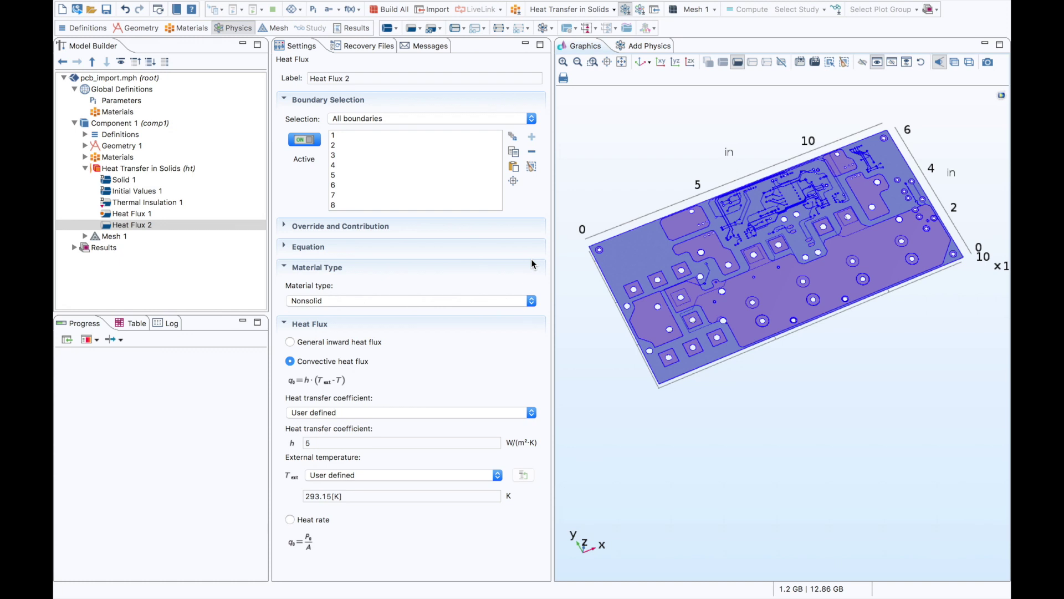
click(155, 169)
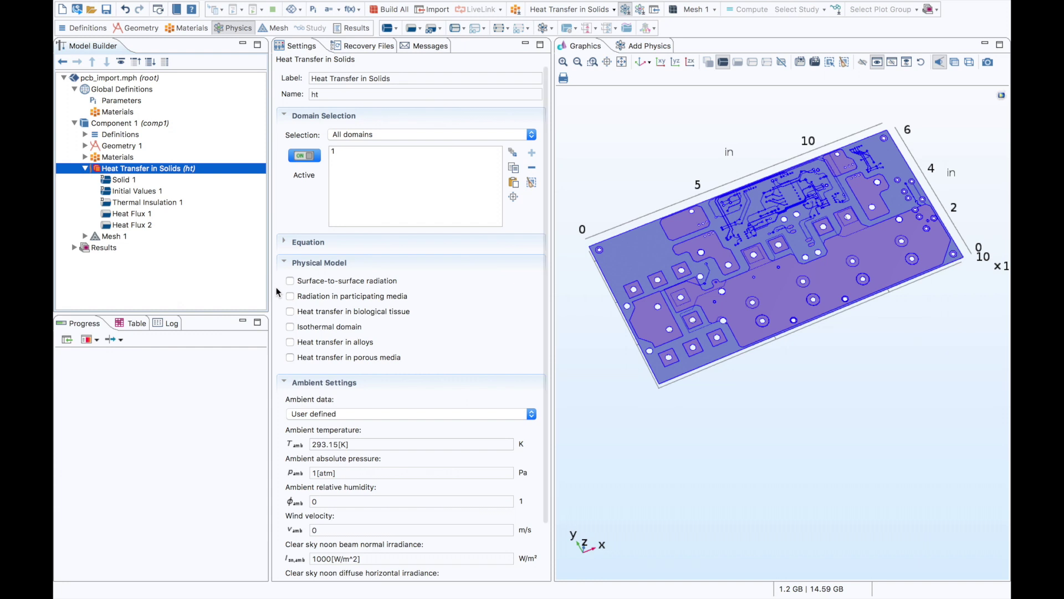
Step: Switch the Heat Transfer in Solids ambient data to ASHRAE 2017
scroll(277, 291, down, 3)
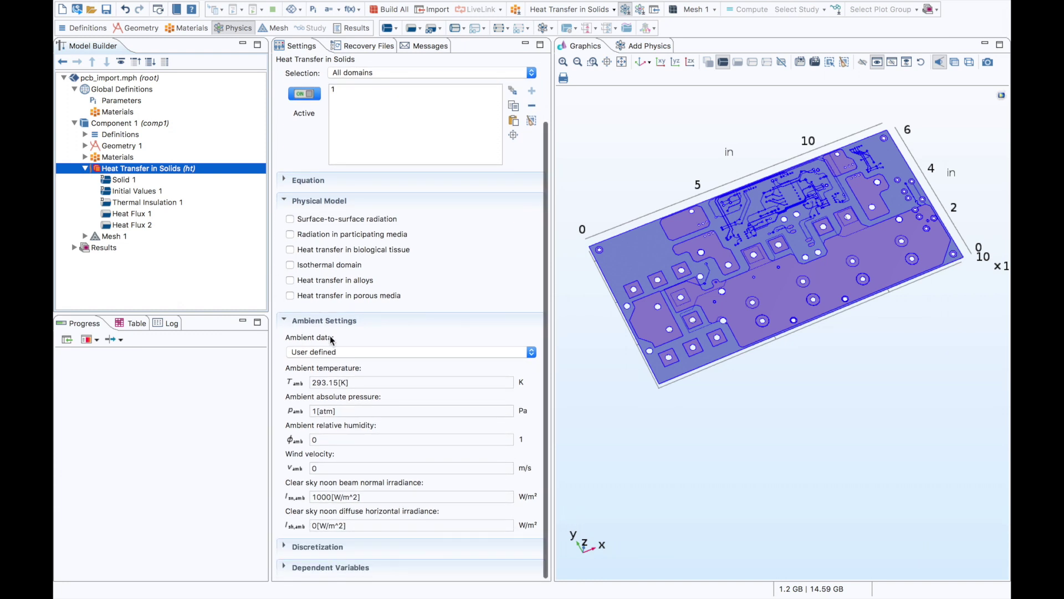
click(364, 351)
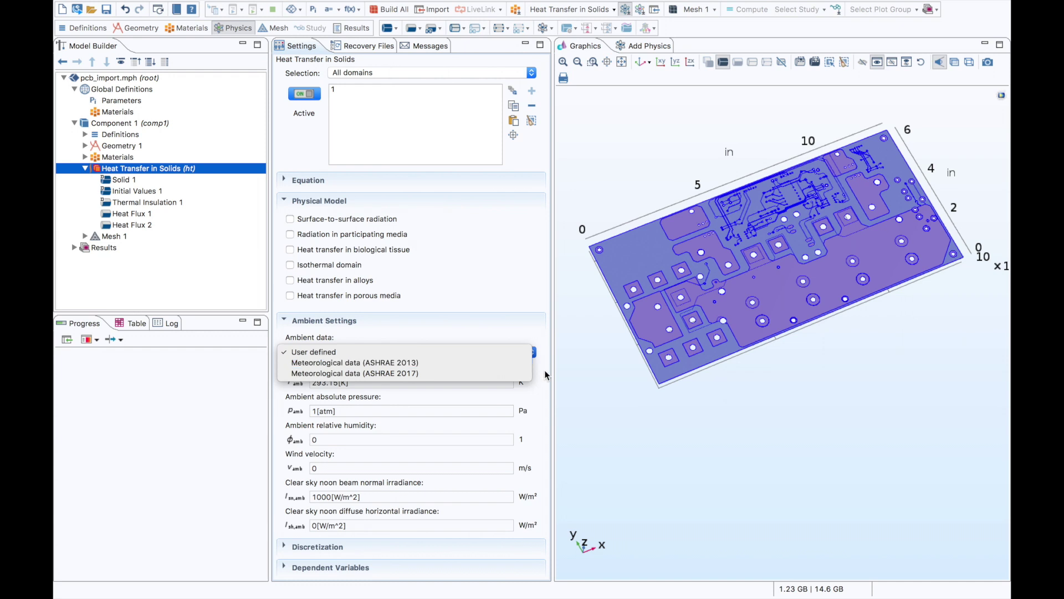
click(481, 373)
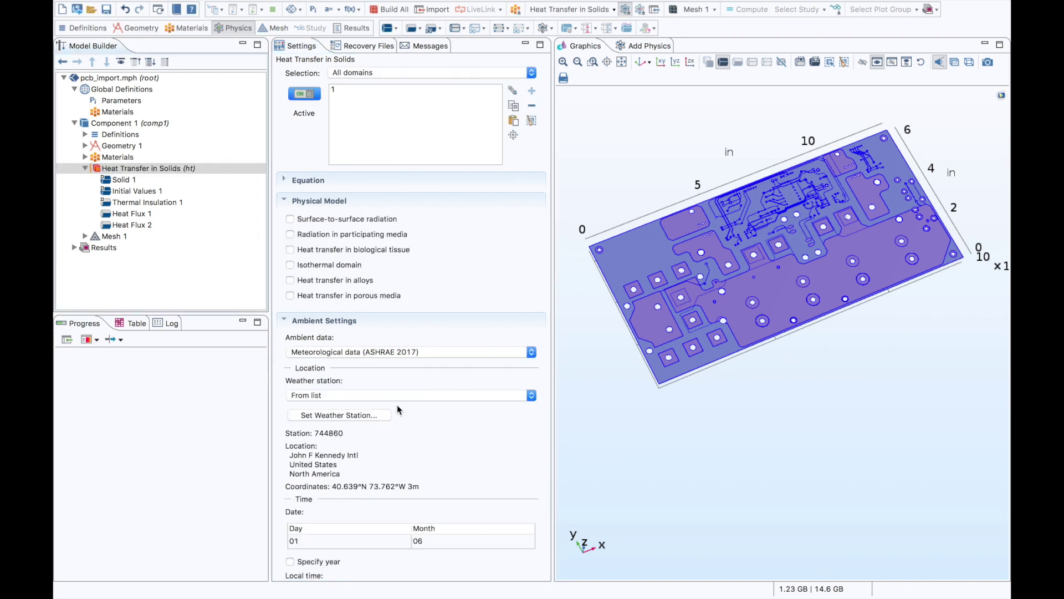
scroll(397, 405, down, 1)
scroll(397, 410, down, 3)
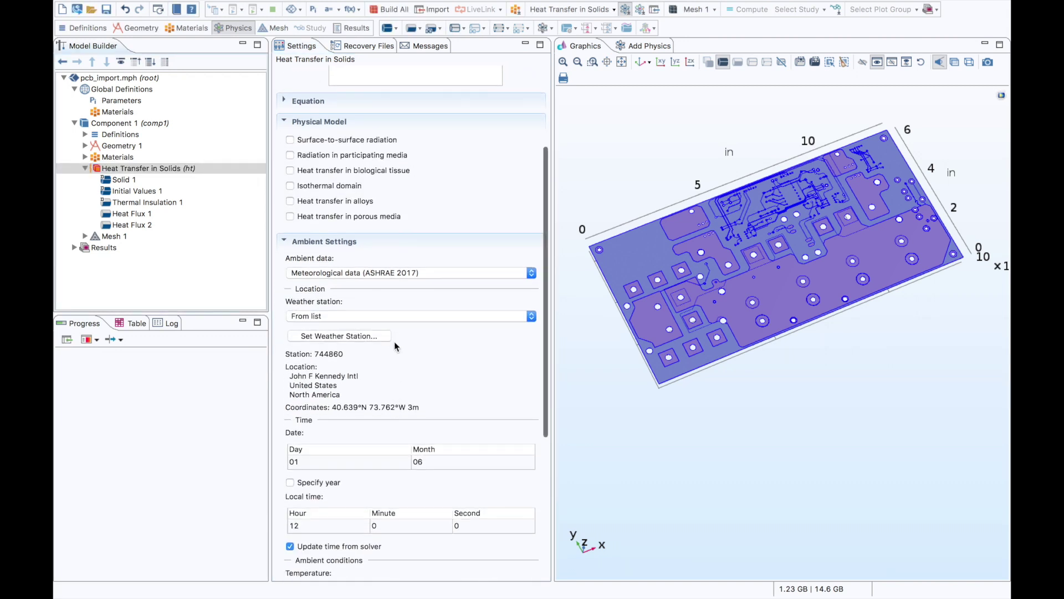
Step: Set the weather station to Europe > Hungary > Budapest Ferihegy
click(370, 335)
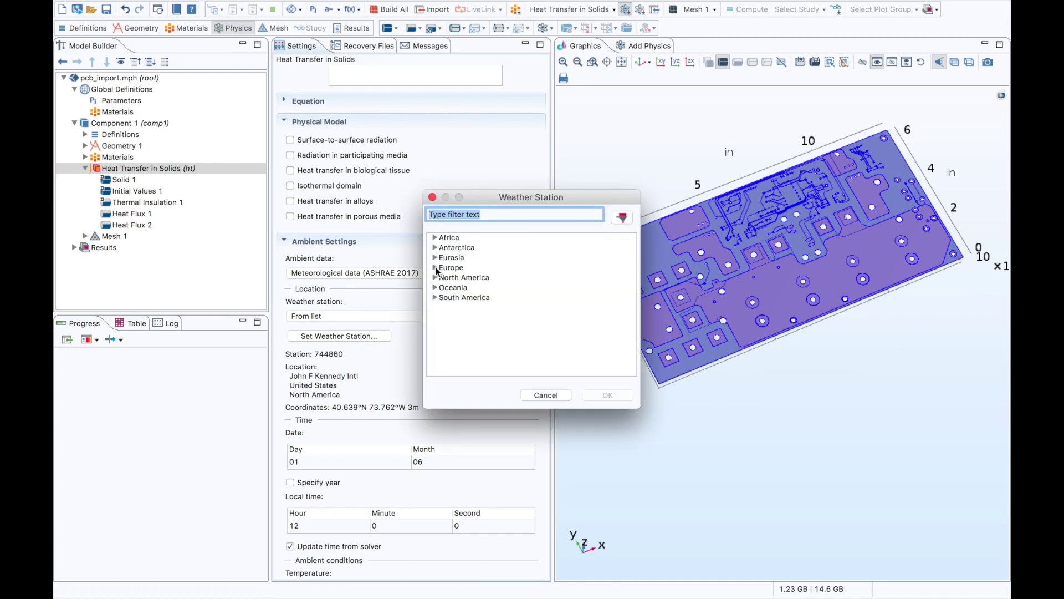
click(435, 268)
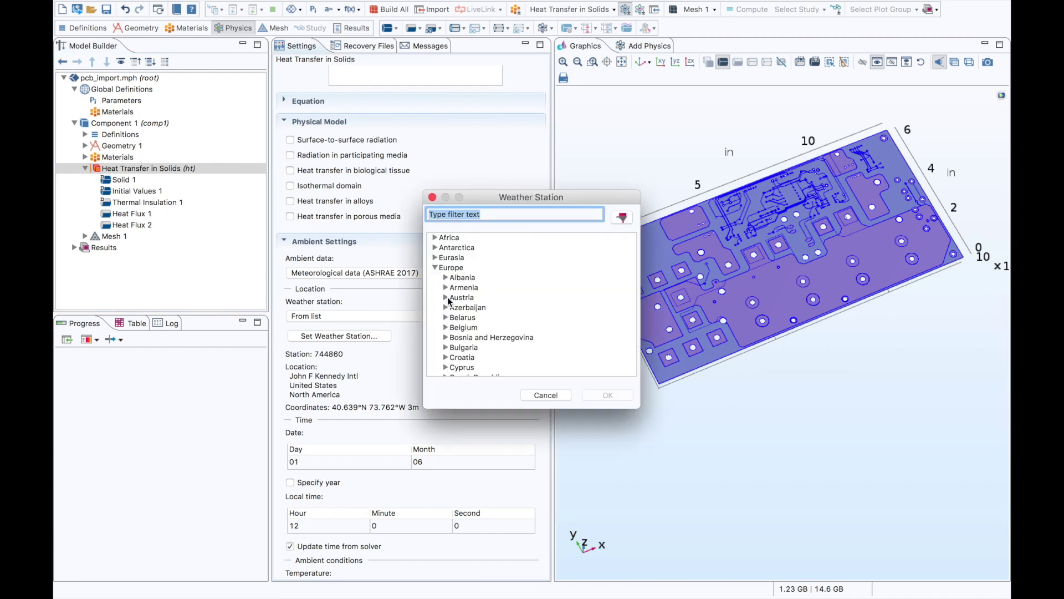
scroll(450, 337, down, 10)
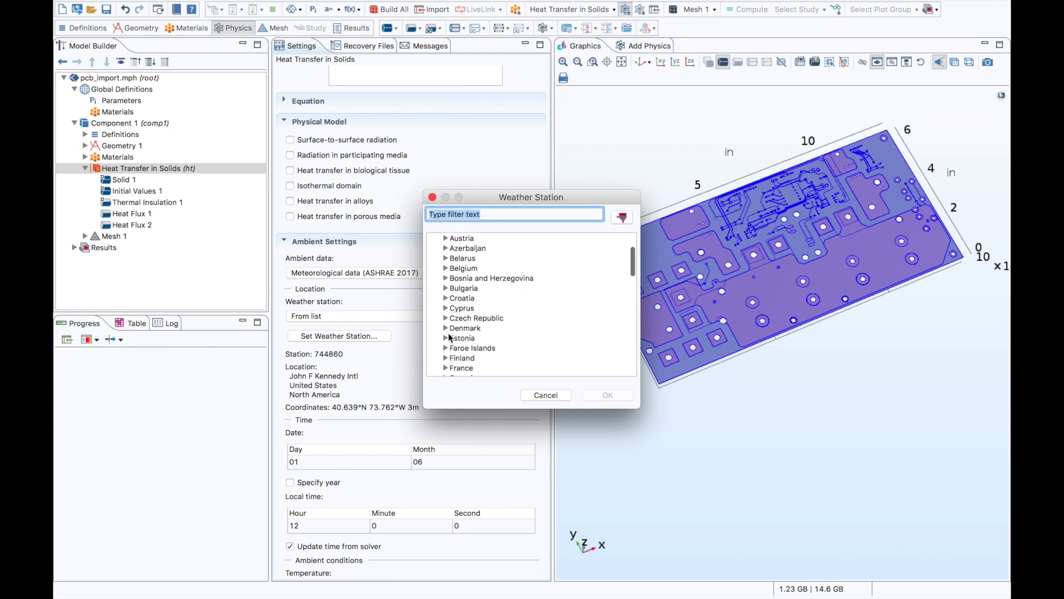
scroll(444, 356, down, 3)
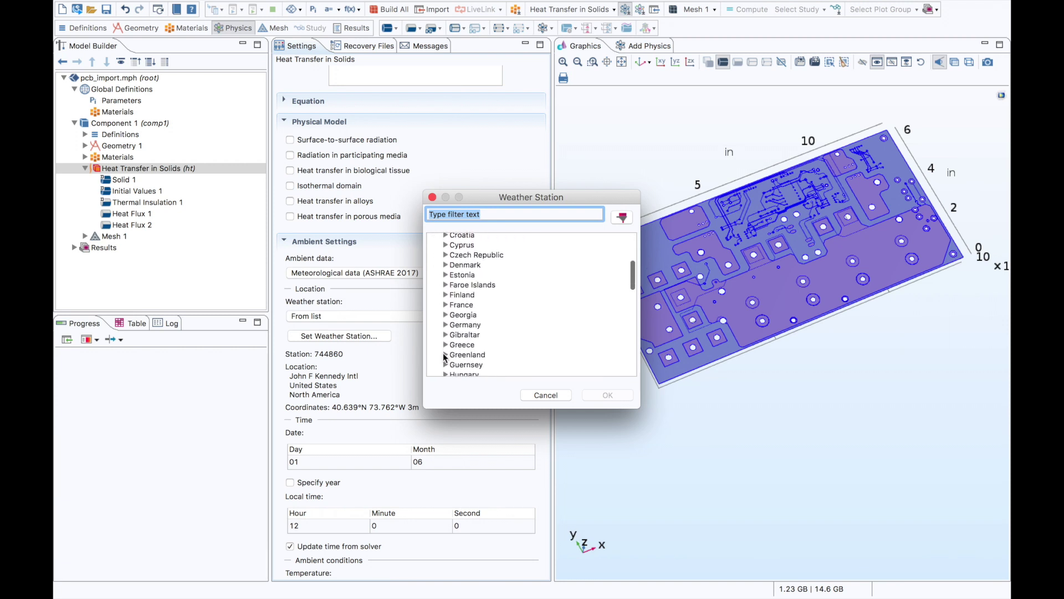
click(446, 345)
scroll(447, 348, down, 5)
scroll(448, 346, down, 1)
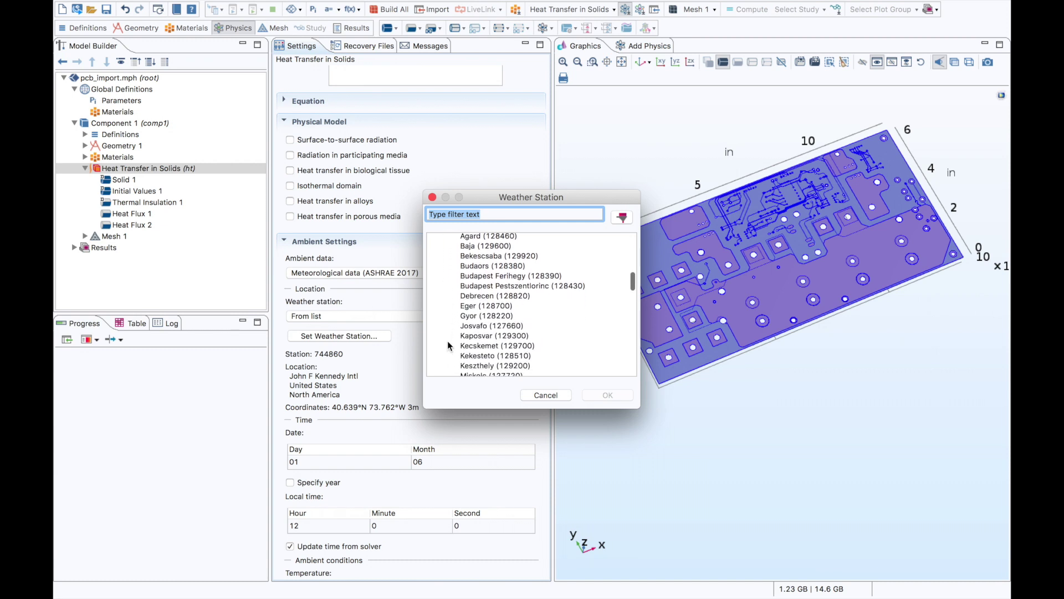
click(506, 276)
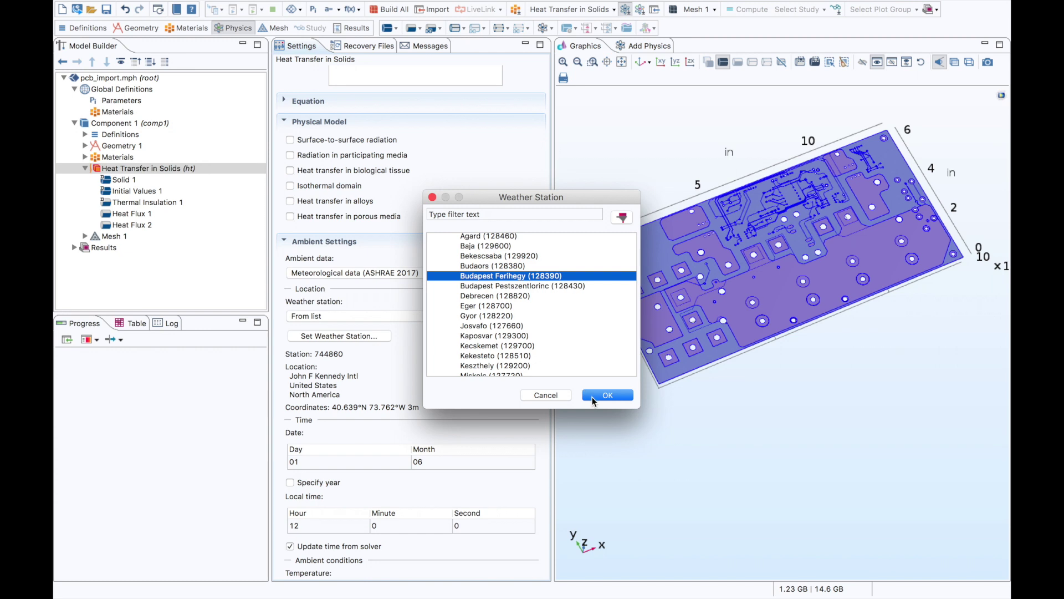
click(594, 397)
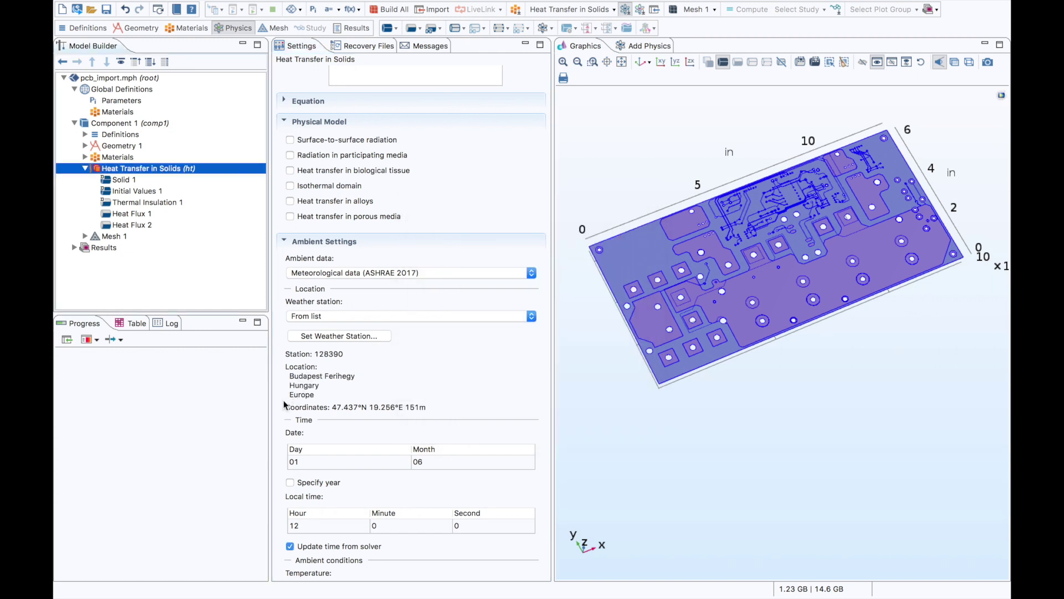
Step: Revert ambient data to User defined and collapse the Heat Transfer in Solids branch
scroll(286, 400, down, 9)
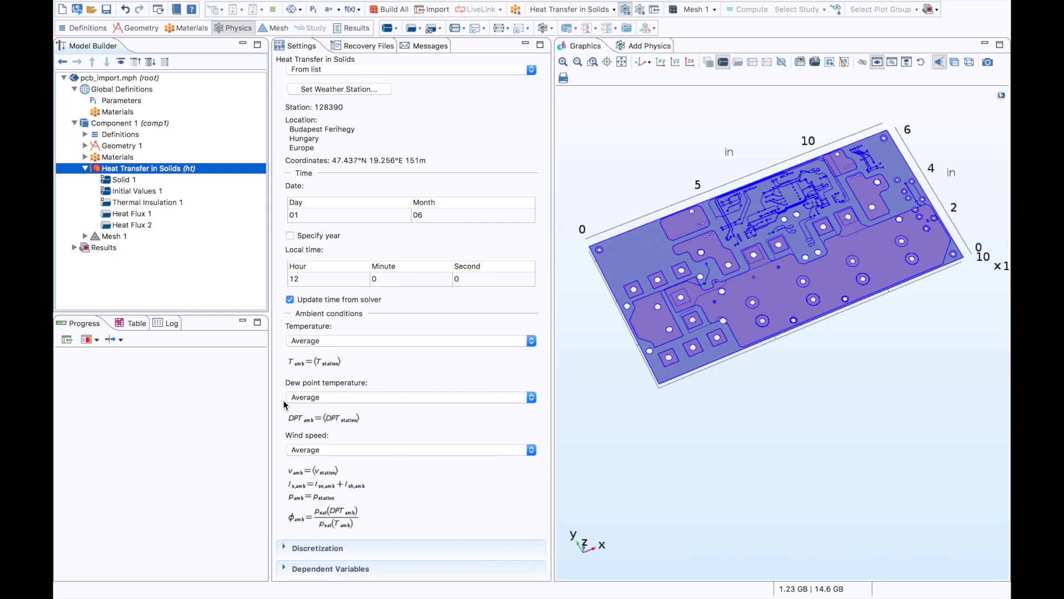
scroll(283, 400, up, 10)
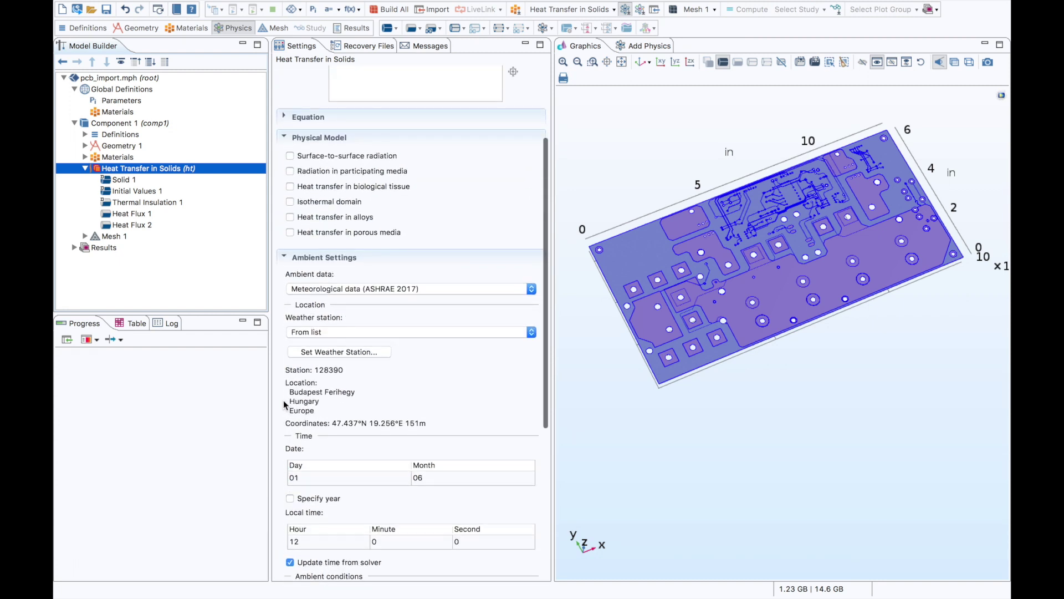
click(305, 289)
click(310, 266)
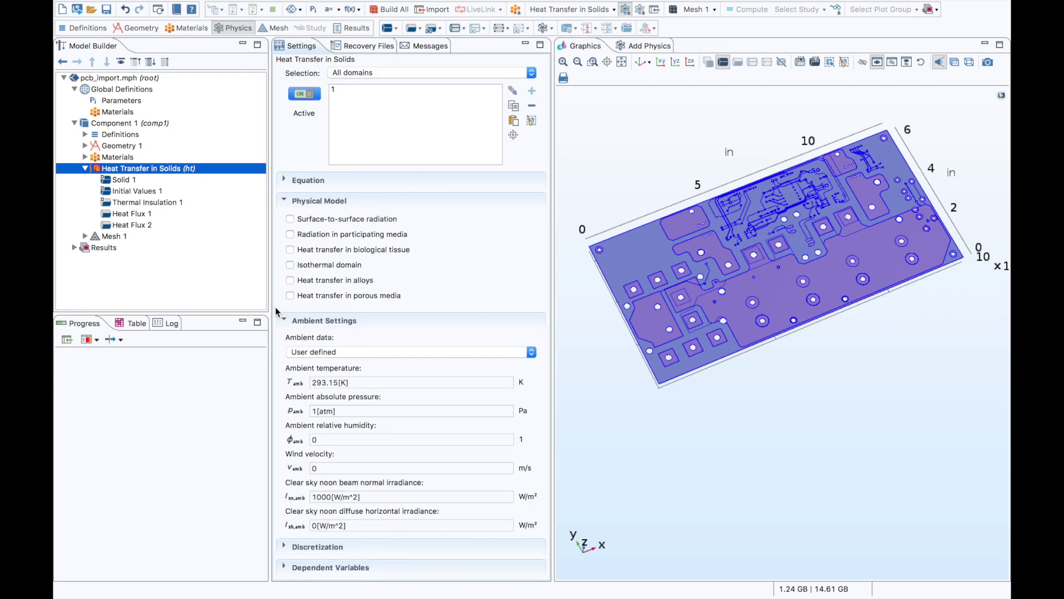
click(86, 168)
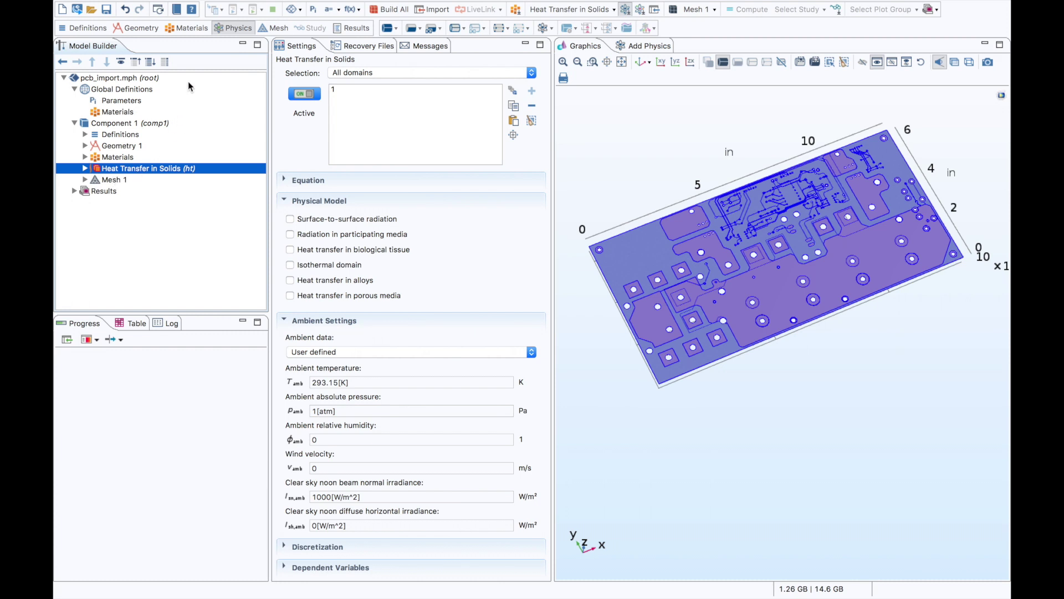
click(211, 7)
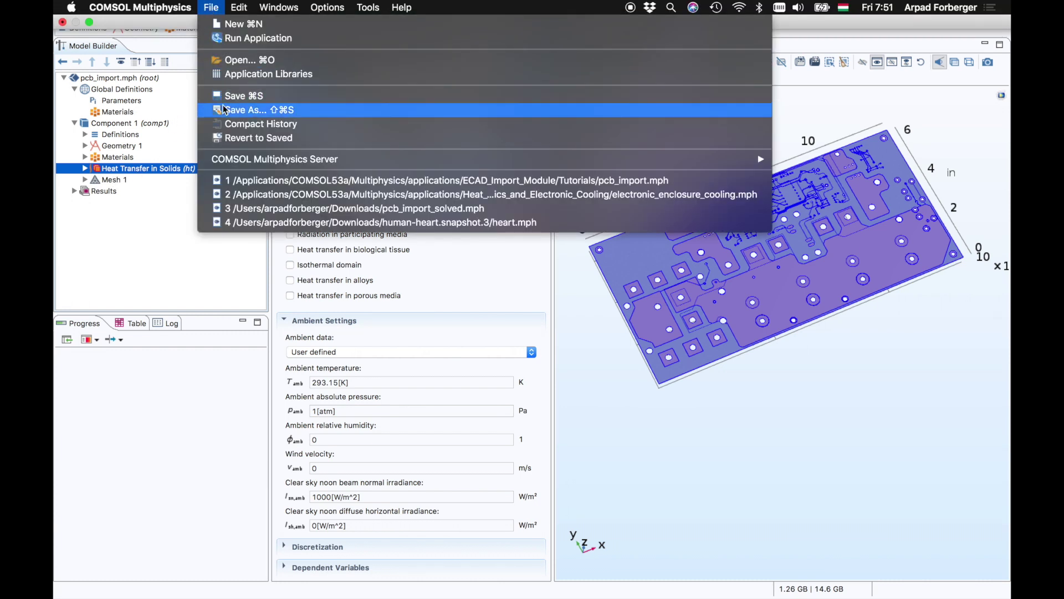
Step: Open recent file pcb_import_solved.mph, discarding unsaved changes to pcb_import.mph
click(240, 209)
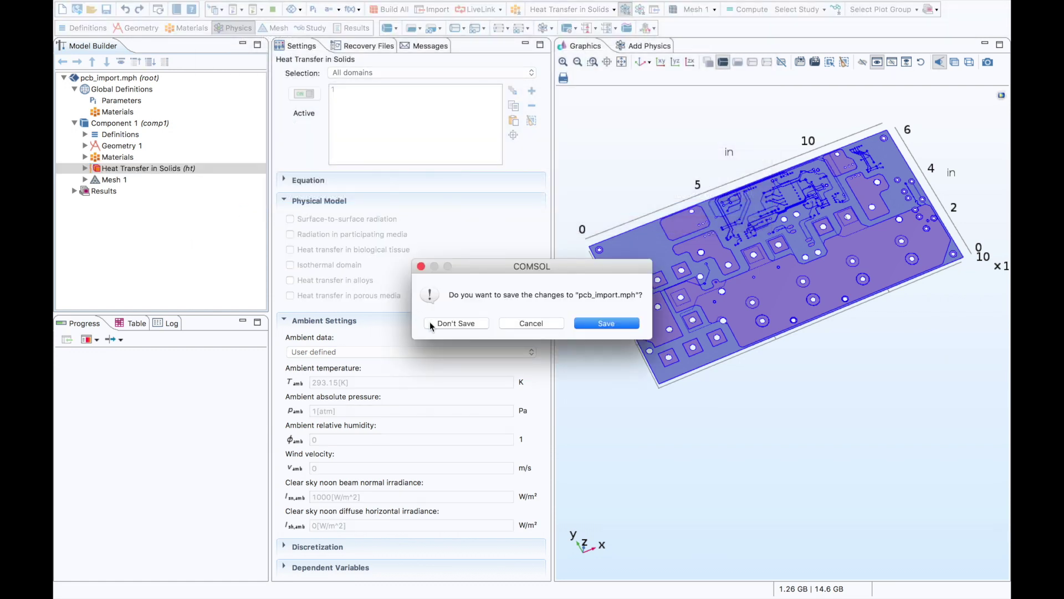
click(431, 324)
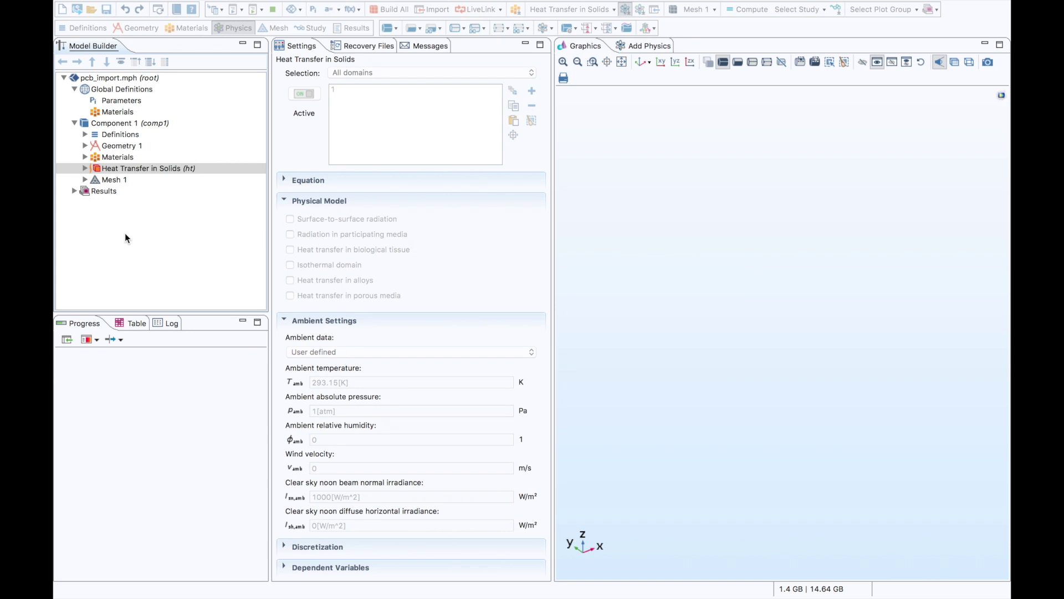
Step: Move the temperature colour legend below the plot and show surface temperature in degC
click(303, 47)
click(350, 417)
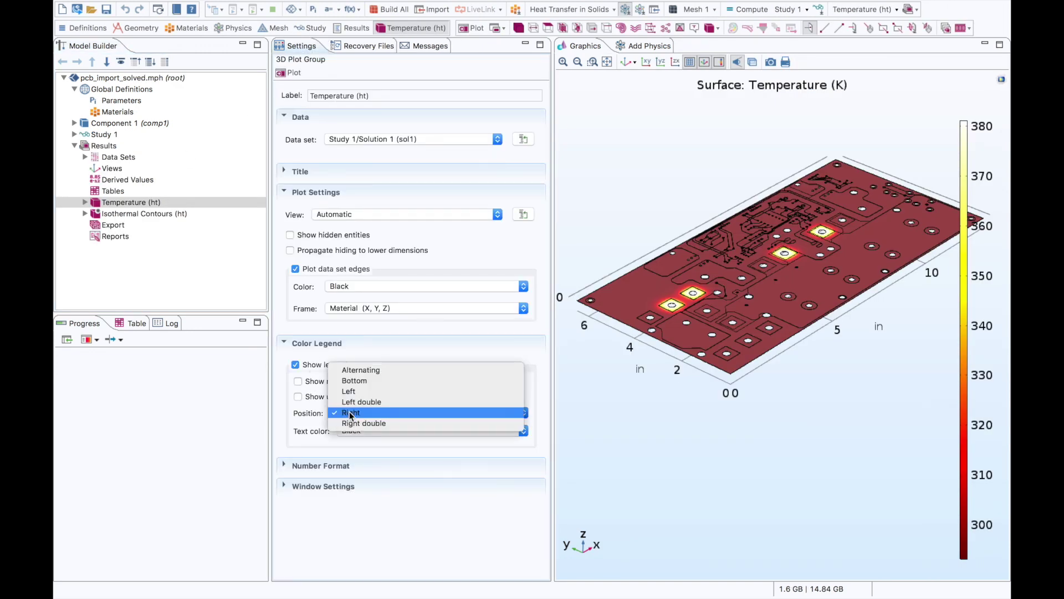
click(382, 381)
click(86, 202)
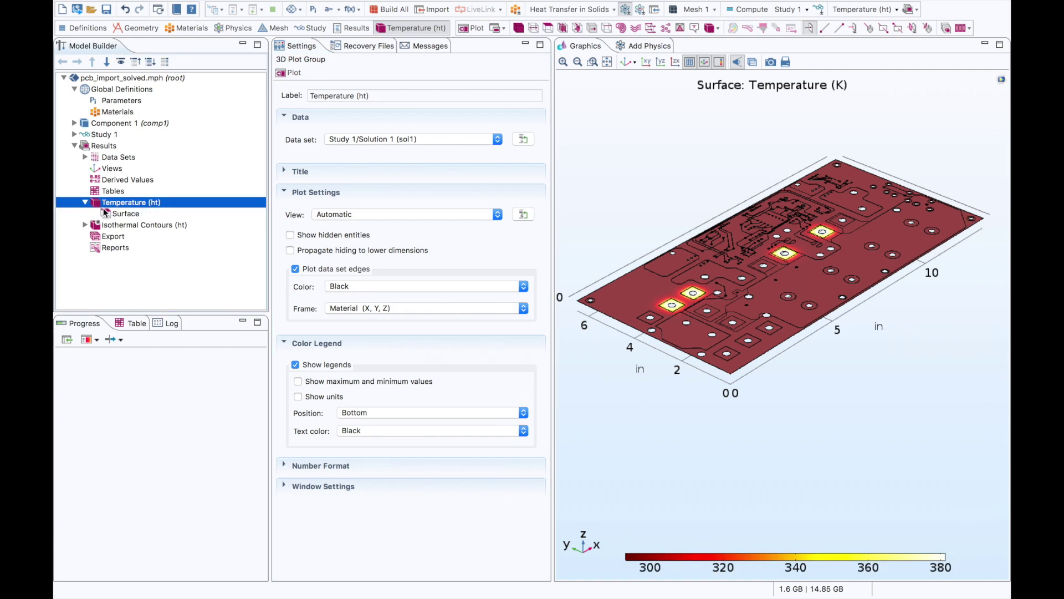
click(125, 213)
click(327, 232)
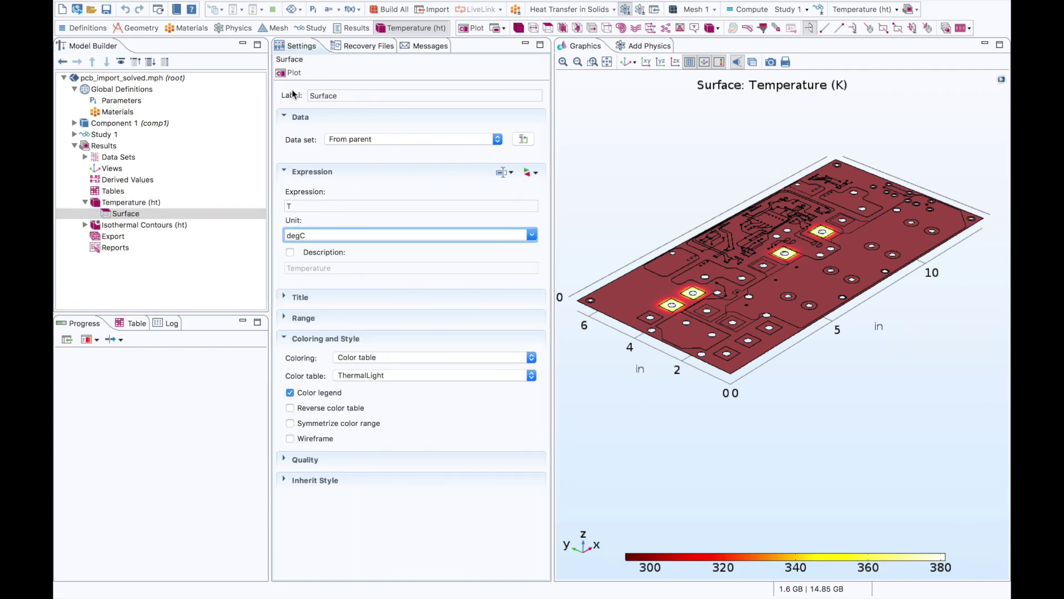
click(287, 74)
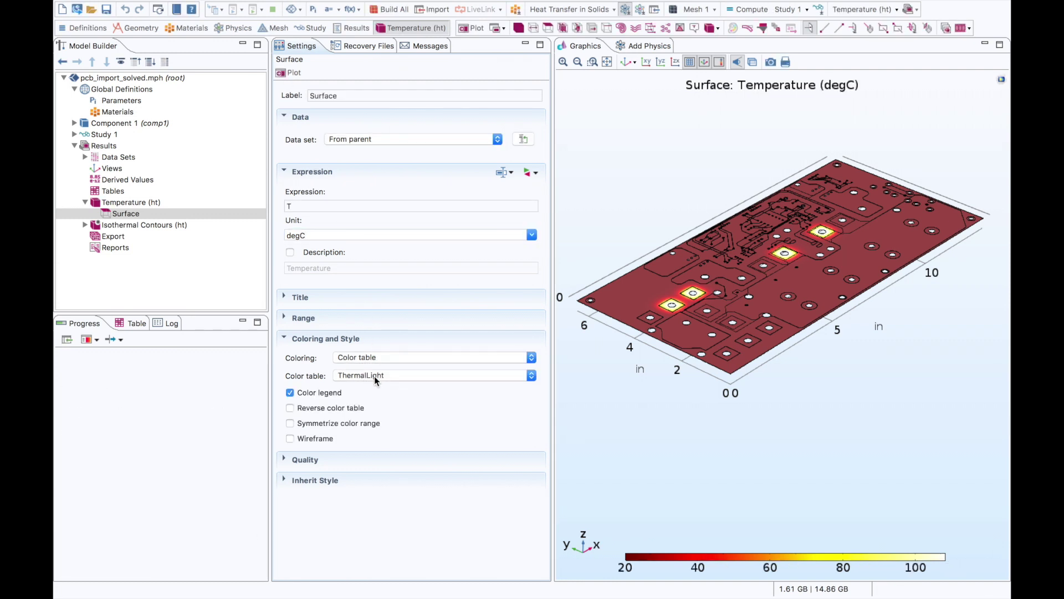
Step: Apply the HeatCameraLight colour table and tilt the PCB plot to a flatter angle
click(374, 376)
click(368, 301)
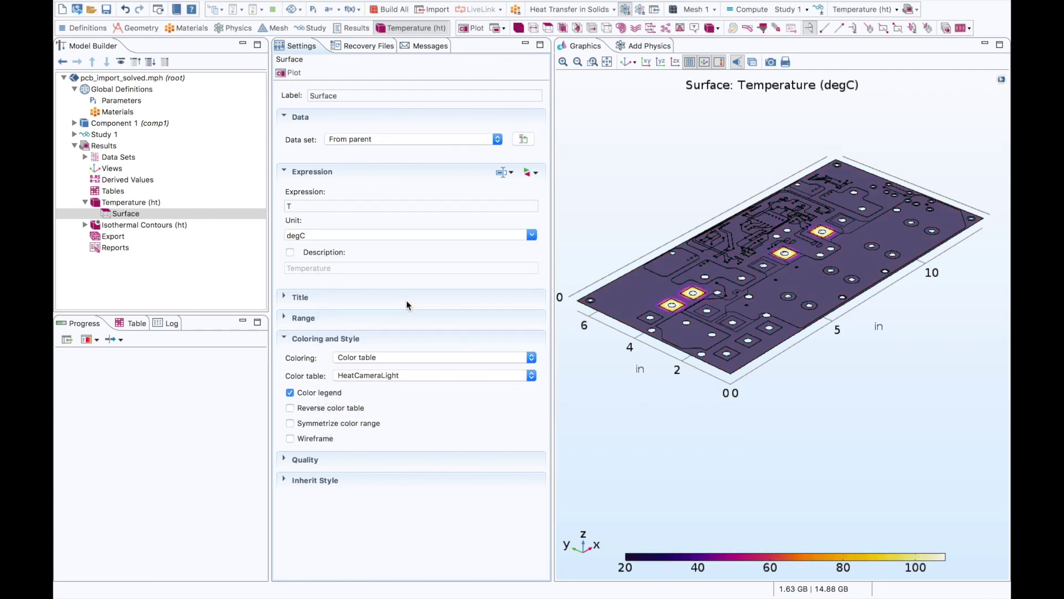
mouse_move(641, 322)
mouse_down()
mouse_move(627, 335)
mouse_move(626, 314)
mouse_move(610, 307)
mouse_move(620, 376)
mouse_move(601, 302)
mouse_move(623, 330)
mouse_up()
drag(621, 111, 588, 168)
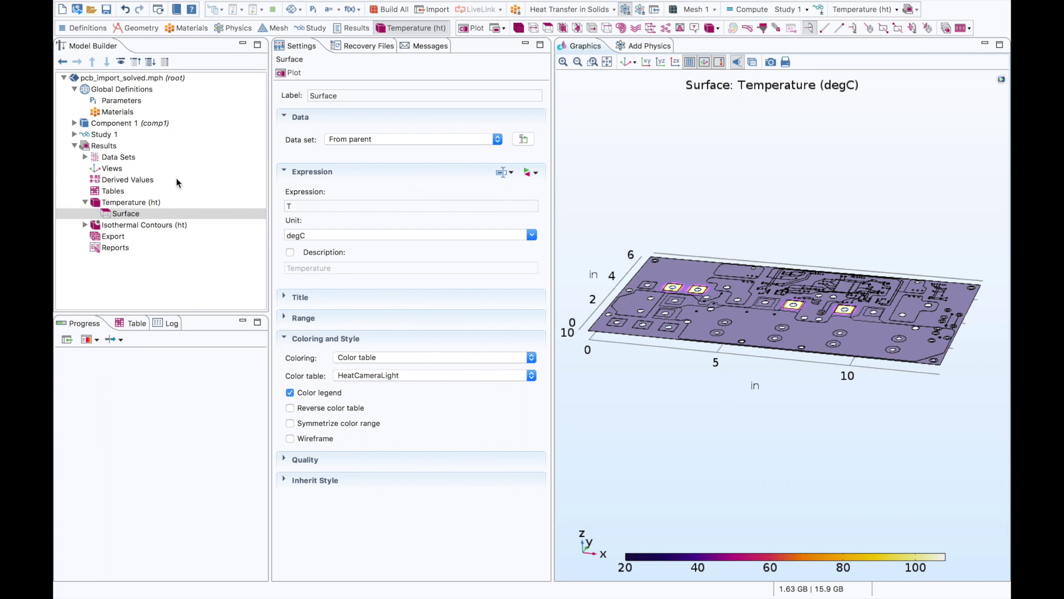
Step: Add Thin Layer 1 under Heat Transfer in Solids and select its 0.01[m] layer thickness
click(74, 124)
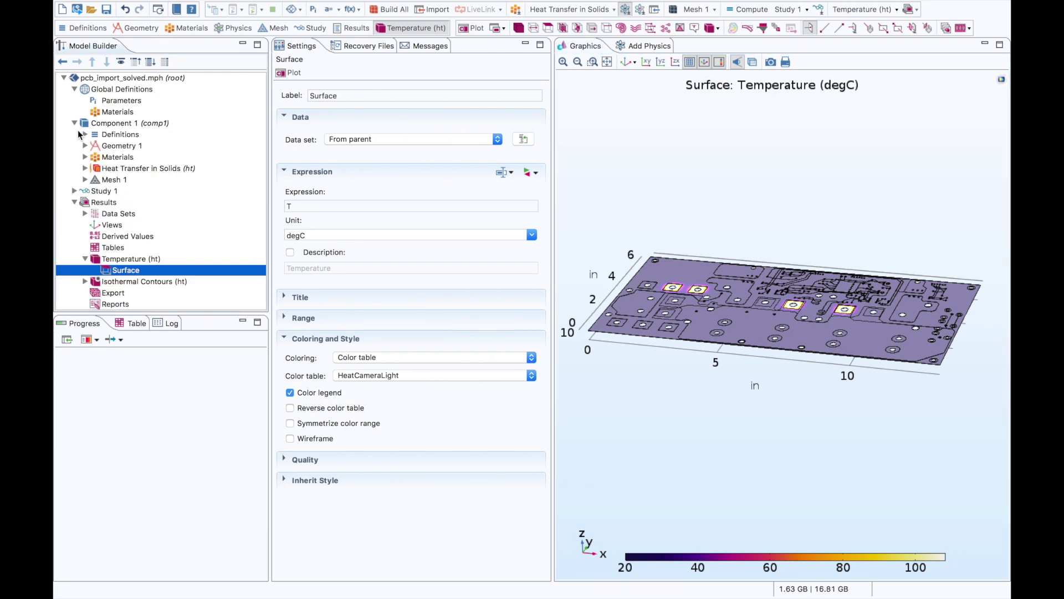
right_click(143, 170)
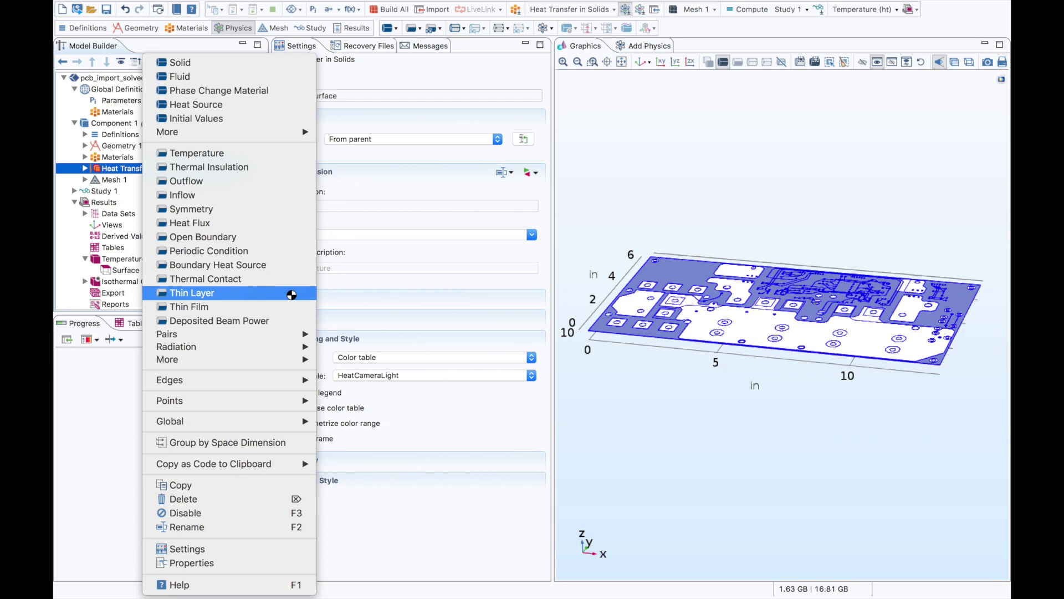
click(292, 295)
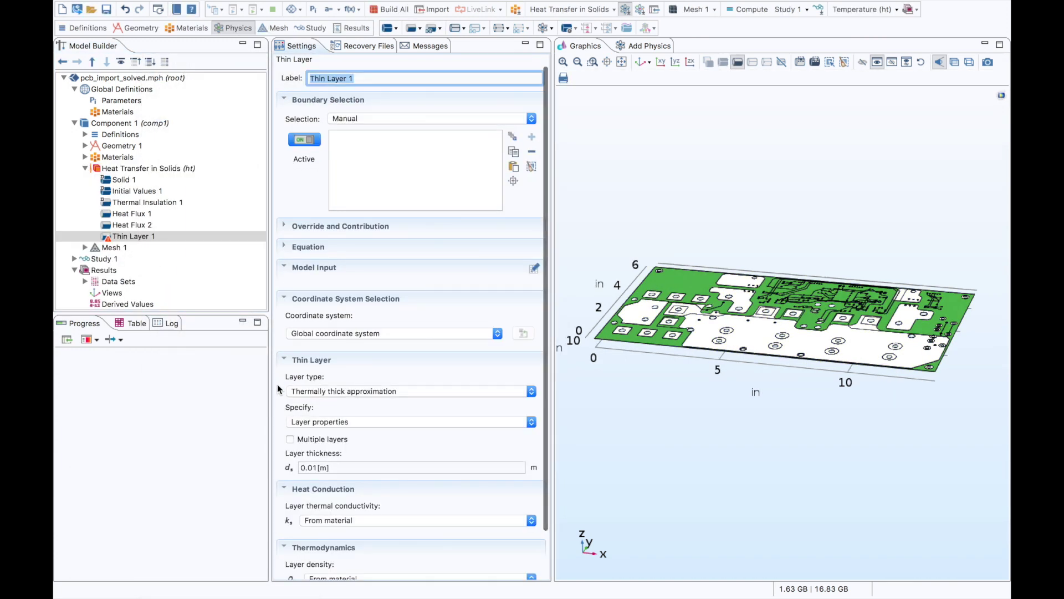
scroll(277, 385, down, 2)
triple_click(344, 422)
scroll(351, 439, up, 2)
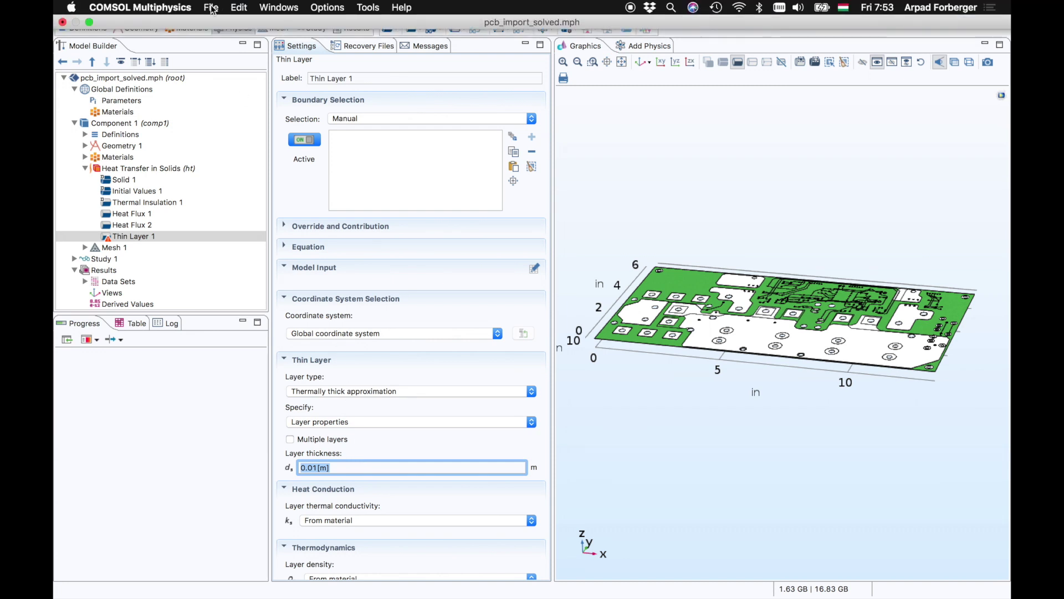
Step: Open electronic_enclosure_cooling.mph without saving PCB changes and display its Geometry 1
click(211, 7)
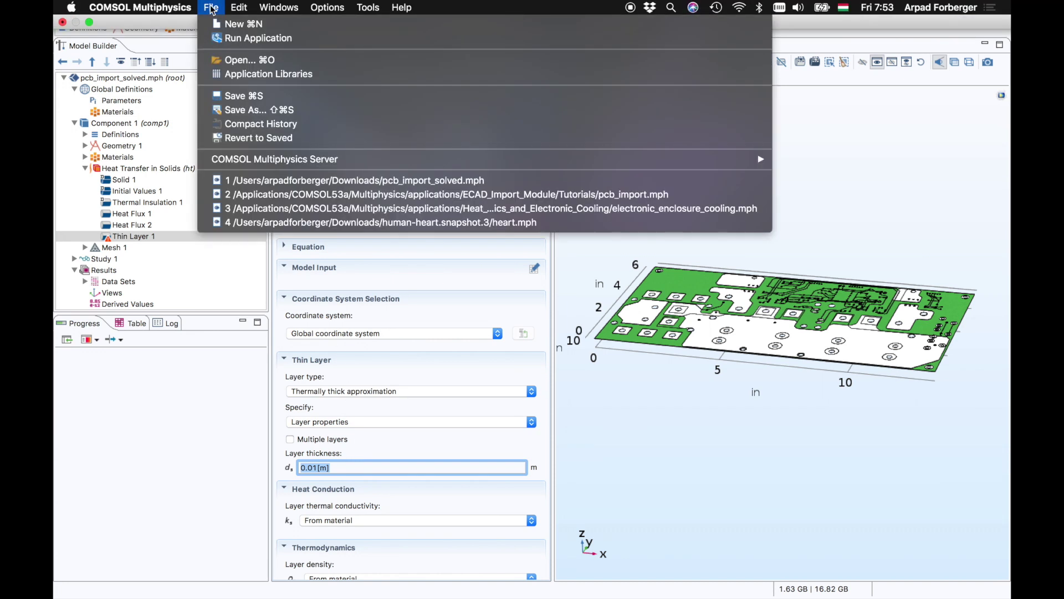
click(258, 207)
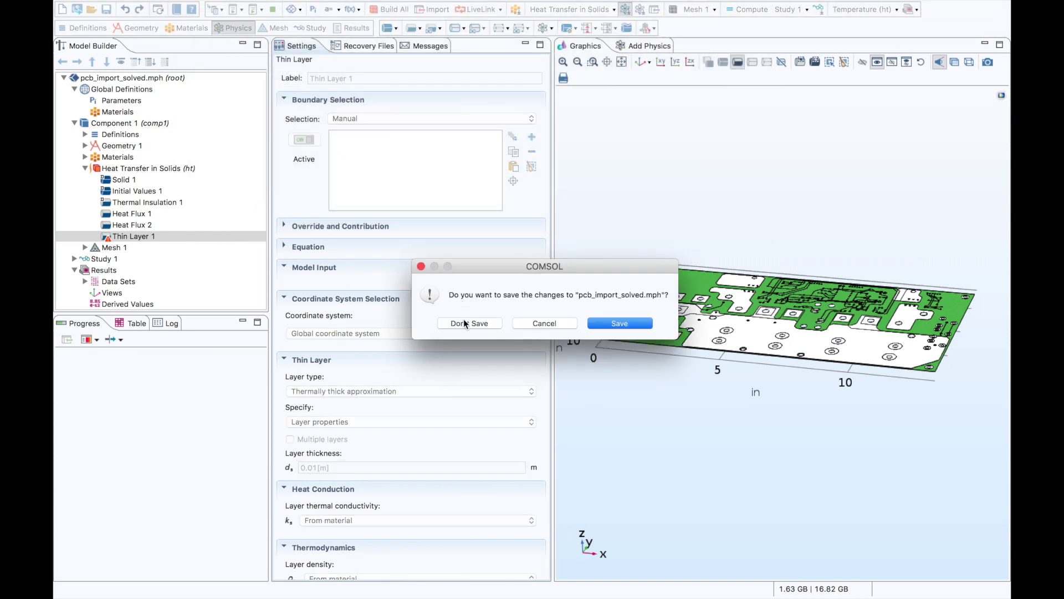
click(464, 321)
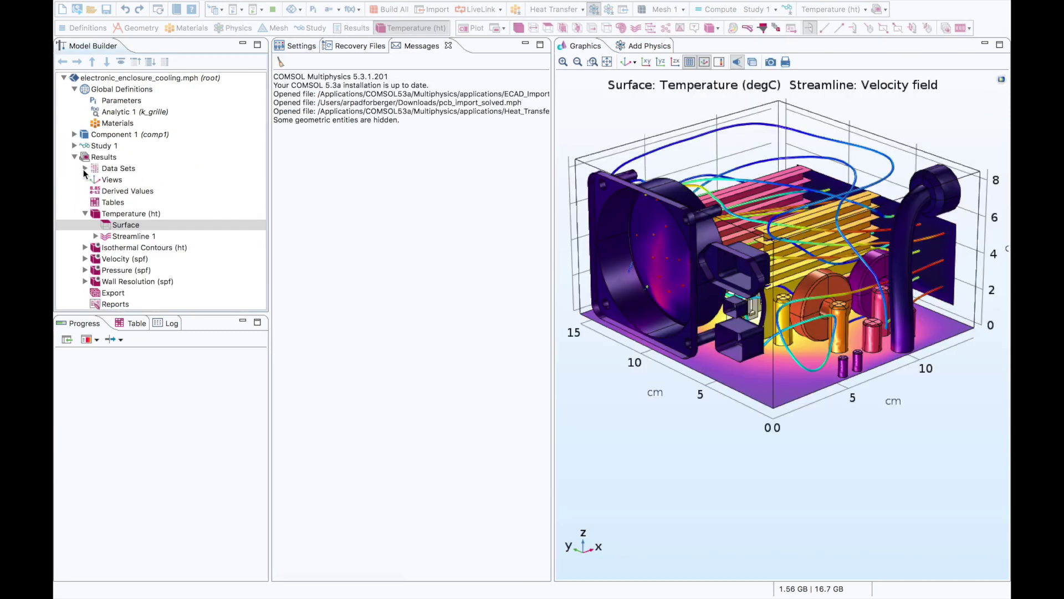
click(74, 135)
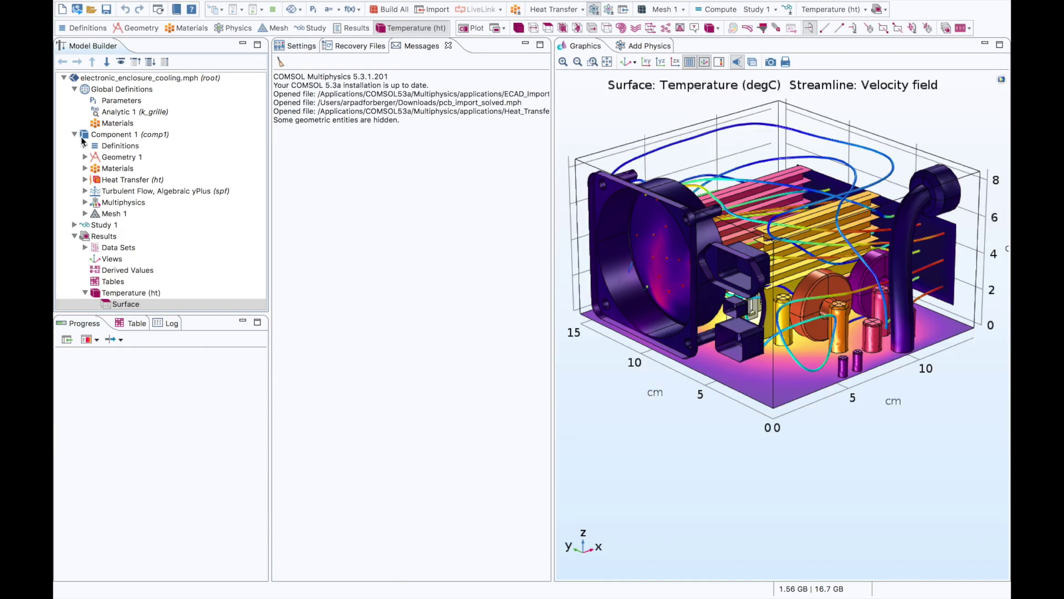
click(123, 159)
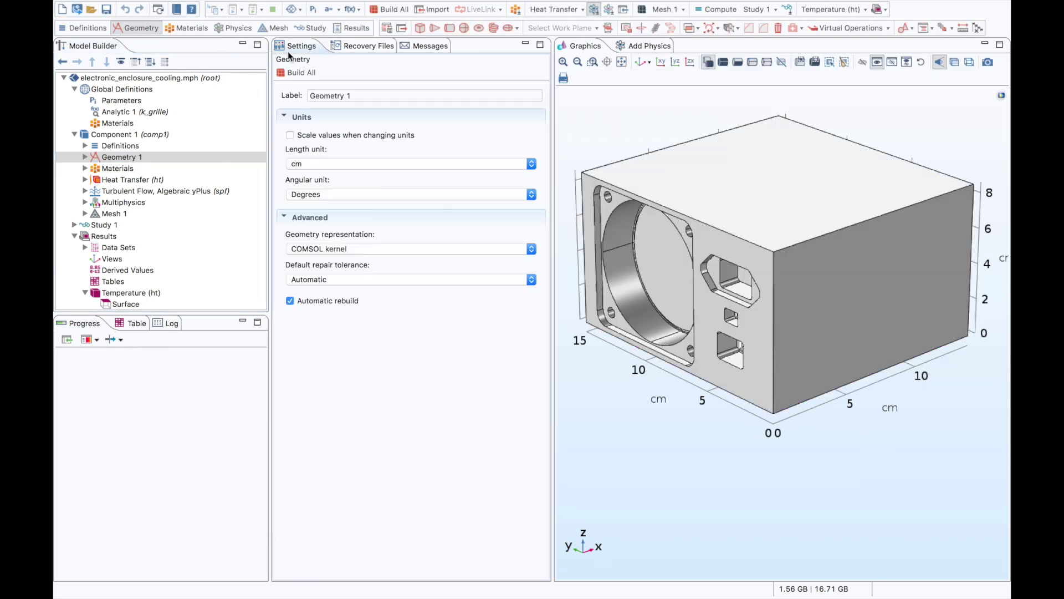
Step: Hide the enclosure's top face and front-left wall using Click and Hide on boundaries
drag(564, 305, 675, 327)
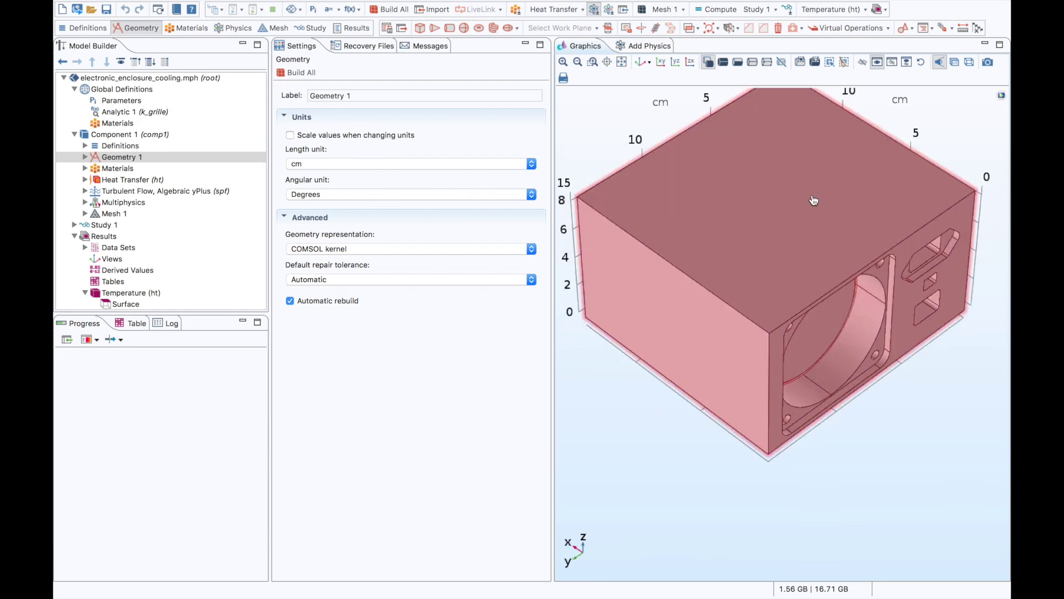
click(863, 62)
click(737, 62)
click(741, 204)
click(682, 310)
click(863, 62)
Step: Orbit the enclosure to inspect its interior components from several sides
drag(702, 253, 698, 277)
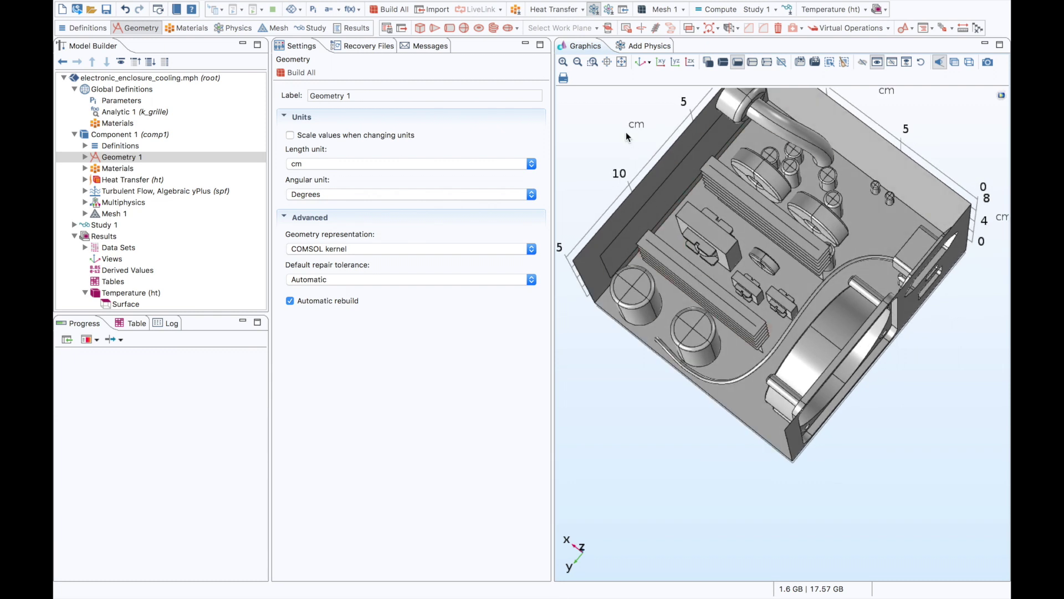
drag(626, 132, 632, 192)
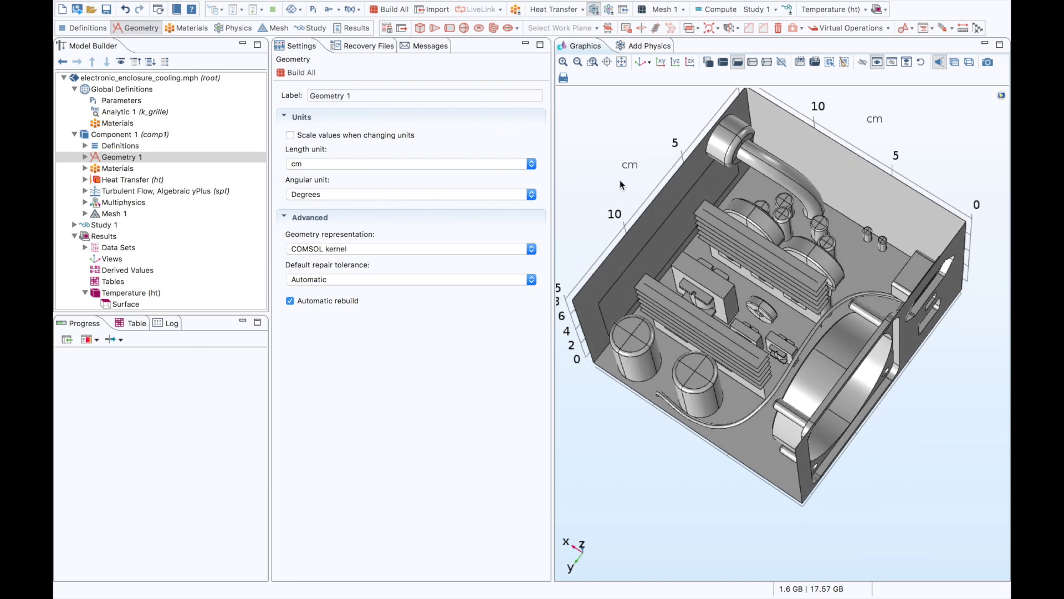
drag(678, 333, 664, 279)
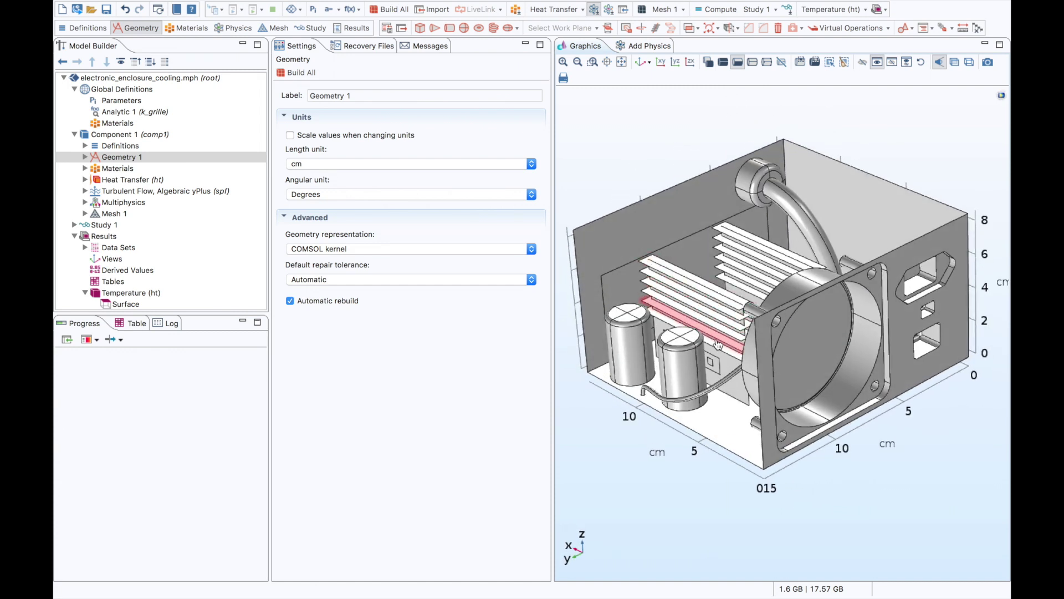
drag(735, 414, 594, 480)
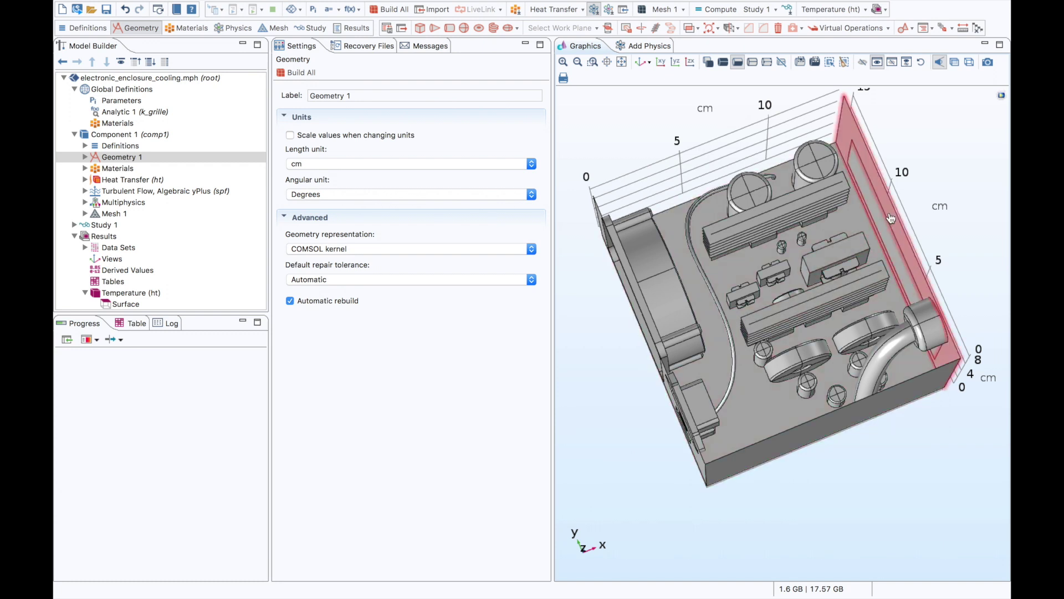
drag(896, 156, 759, 143)
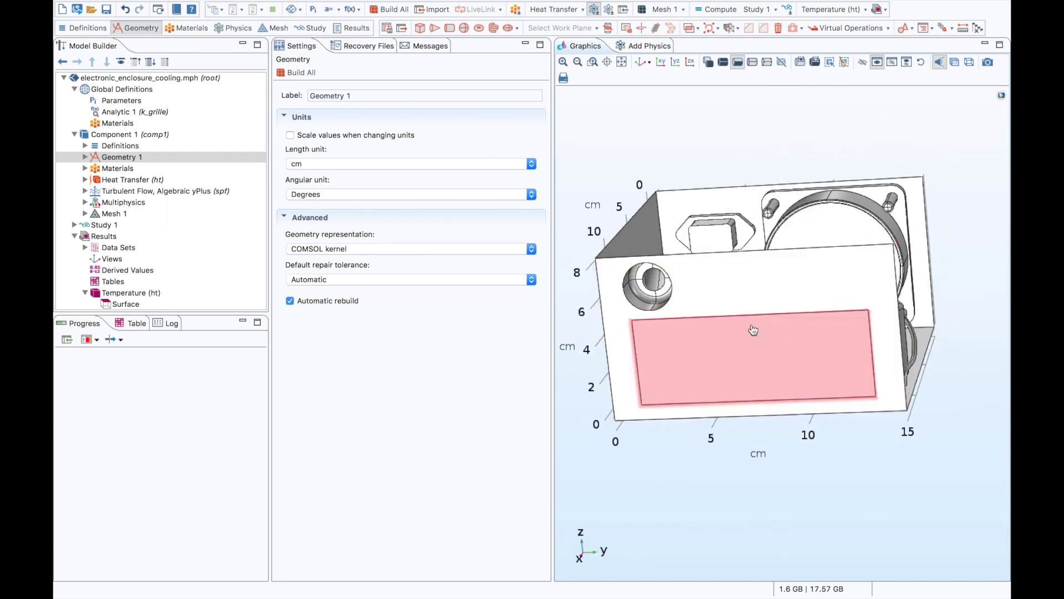
drag(929, 363, 877, 417)
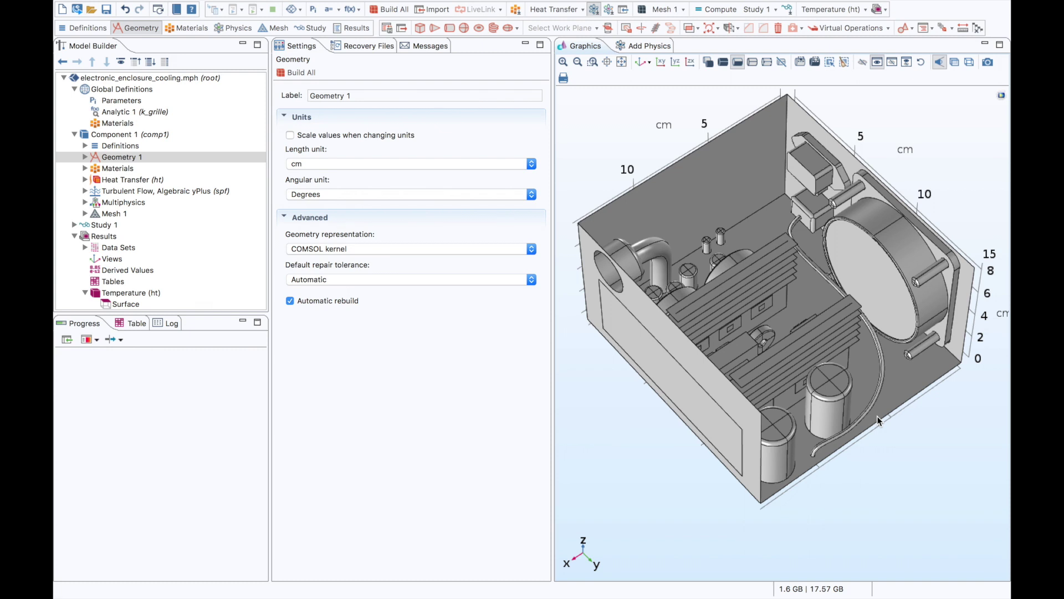
Step: Expand Heat Transfer (ht) and display its settings and feature list
click(86, 179)
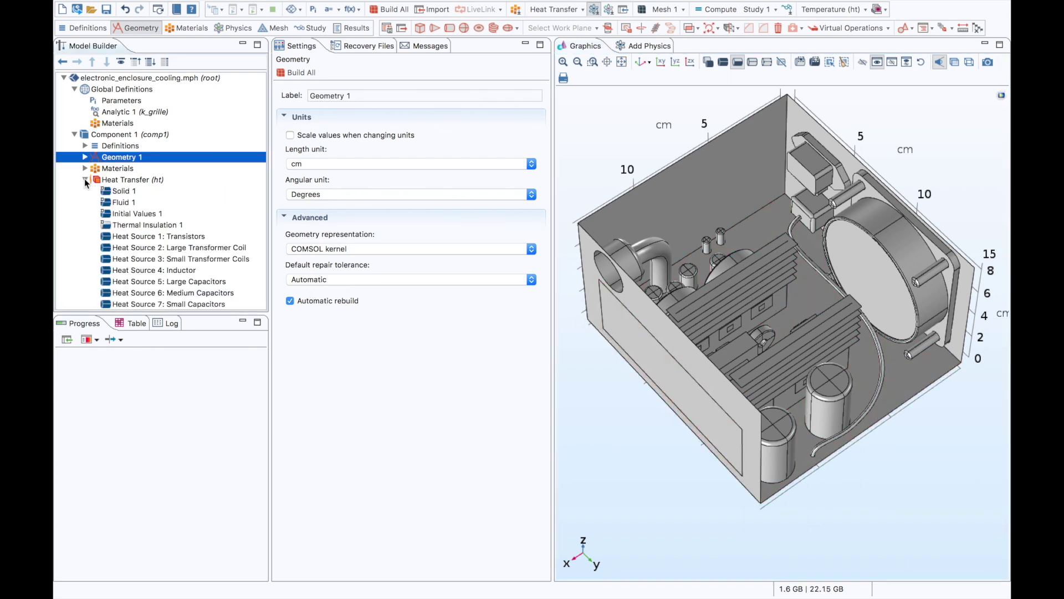
click(128, 182)
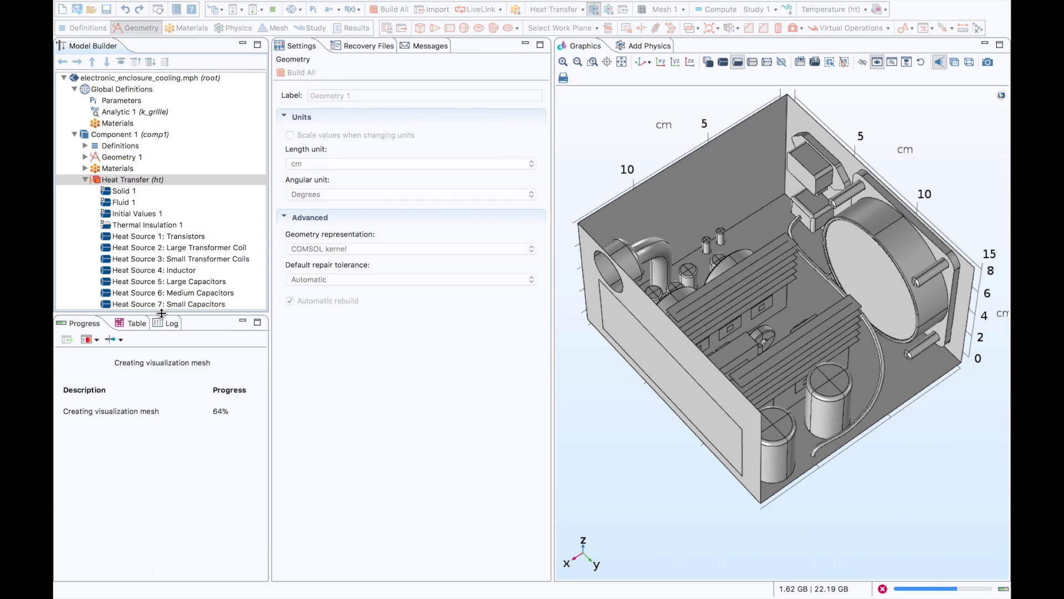
drag(162, 313, 162, 360)
scroll(198, 280, down, 5)
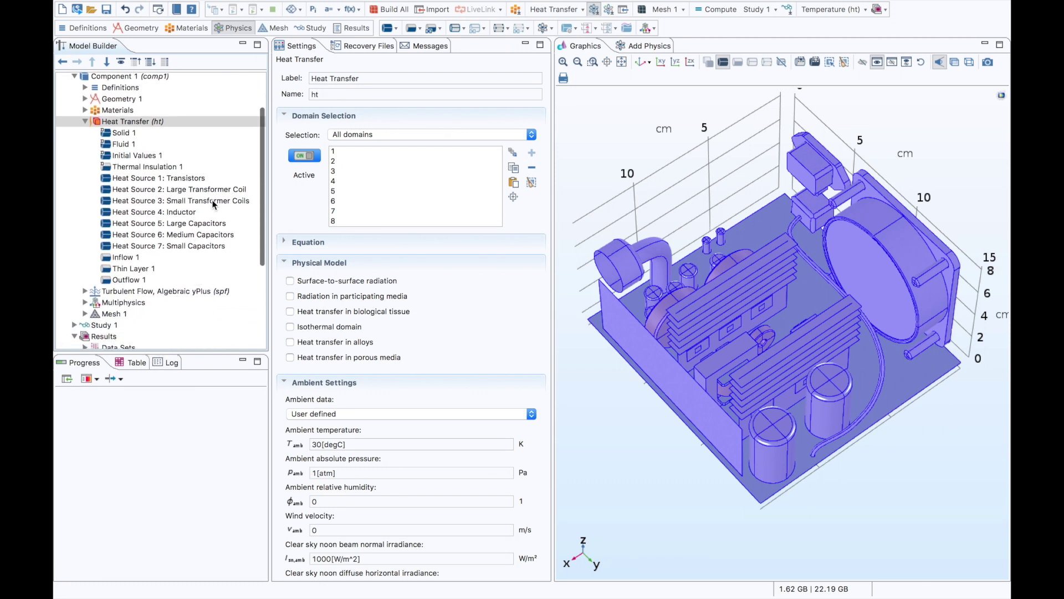
Step: Review the Transistors, Small Transformer Coils, Large Capacitors and Small Capacitors heat sources
scroll(214, 205, down, 2)
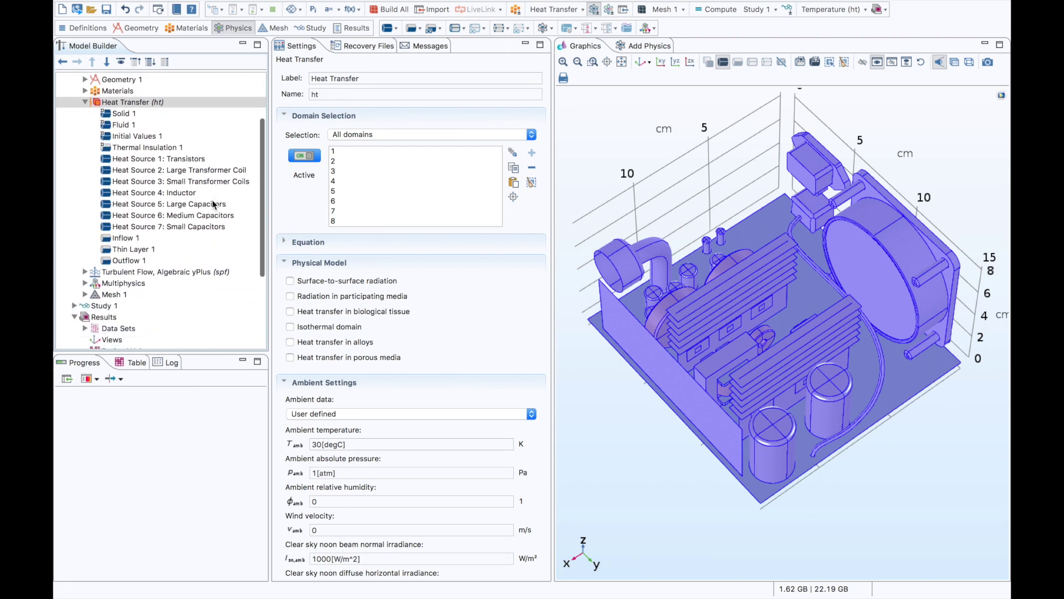
click(196, 159)
mouse_move(570, 188)
mouse_down()
mouse_move(566, 159)
mouse_move(561, 188)
mouse_up()
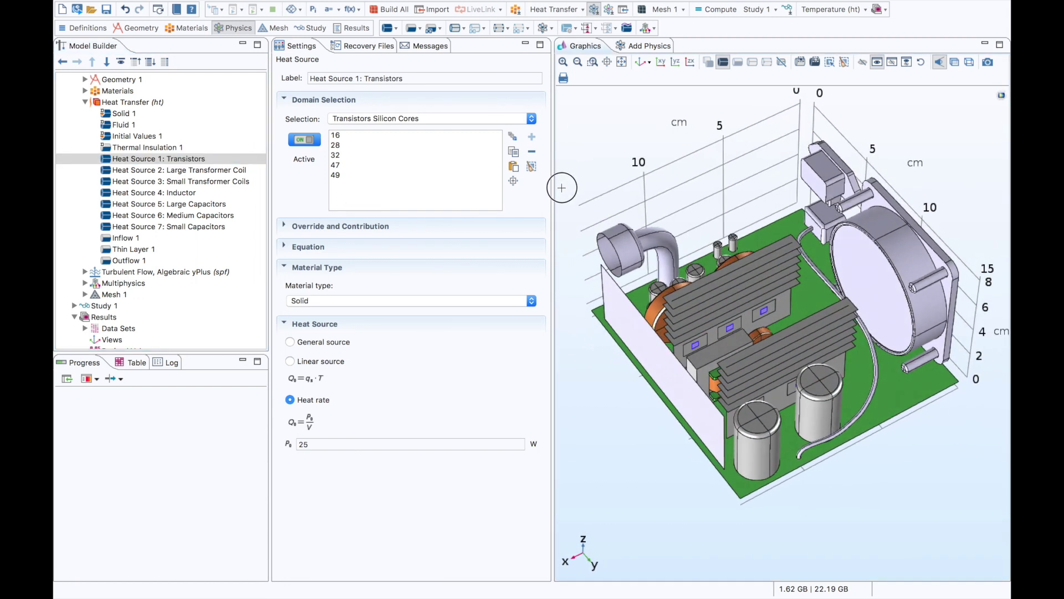
click(200, 184)
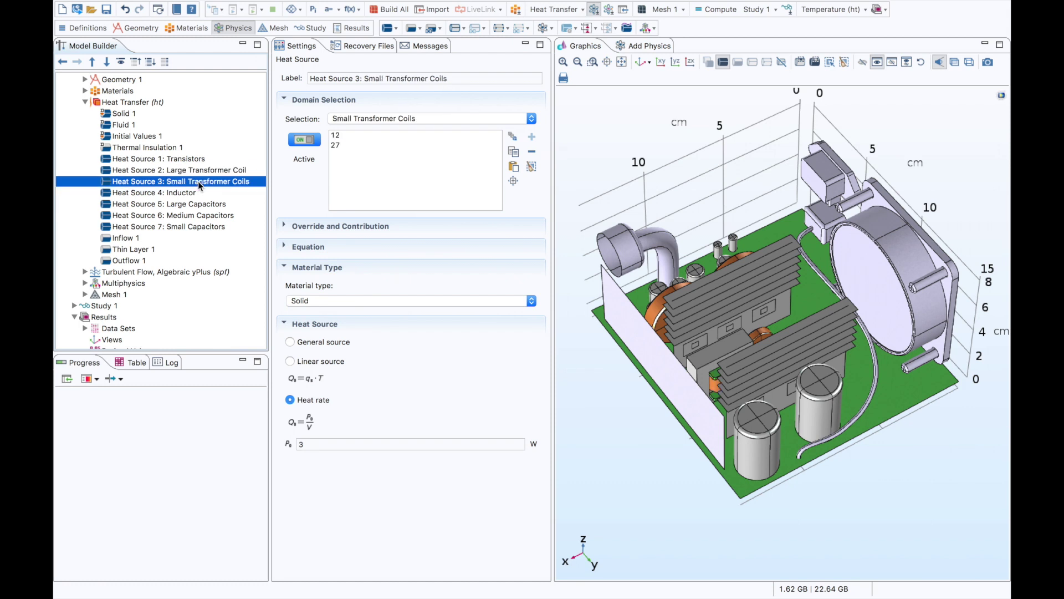
click(198, 205)
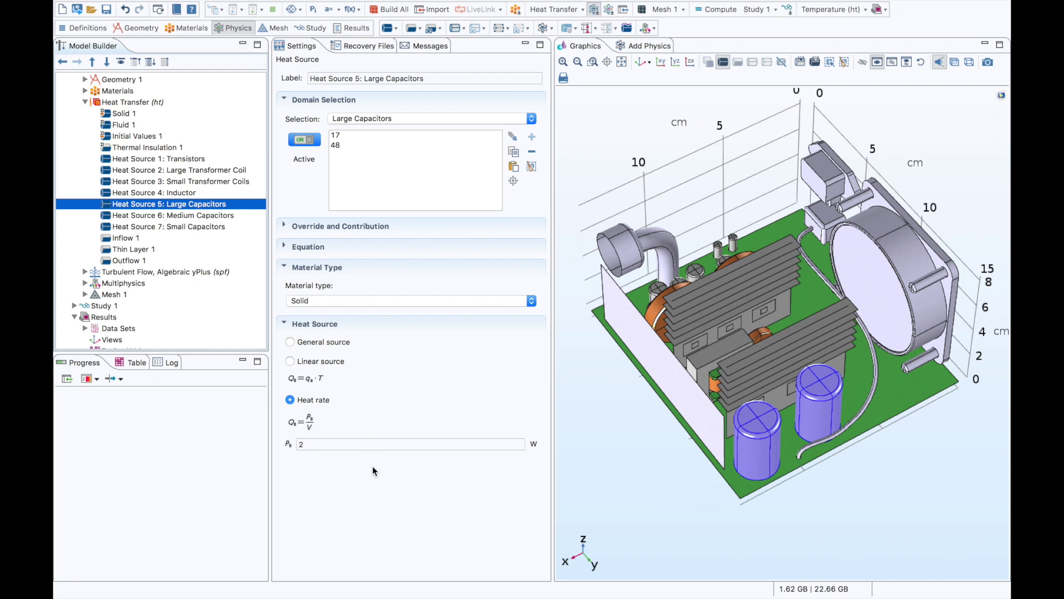
click(365, 443)
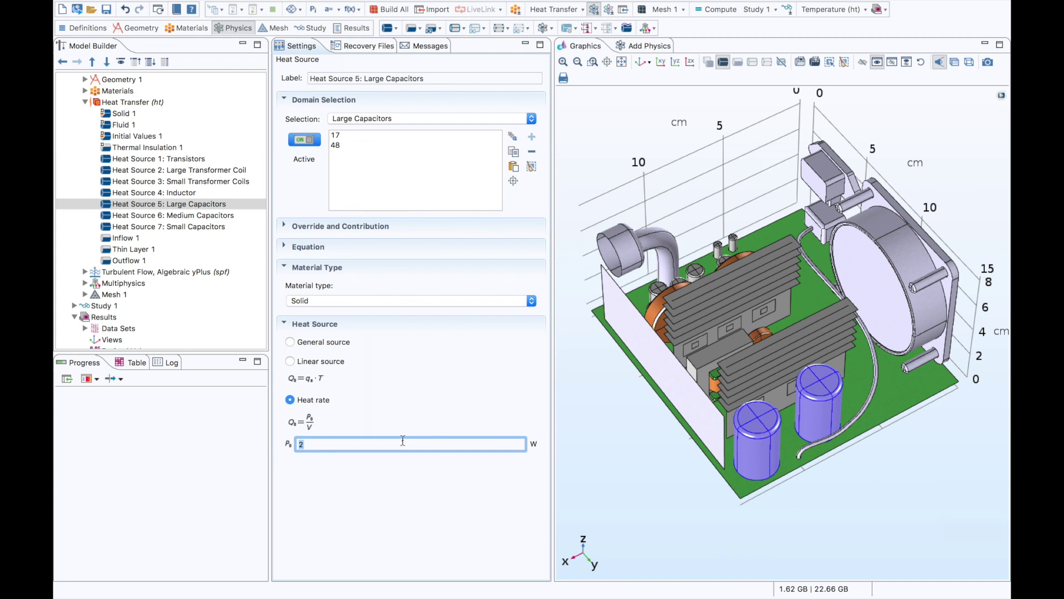
click(194, 228)
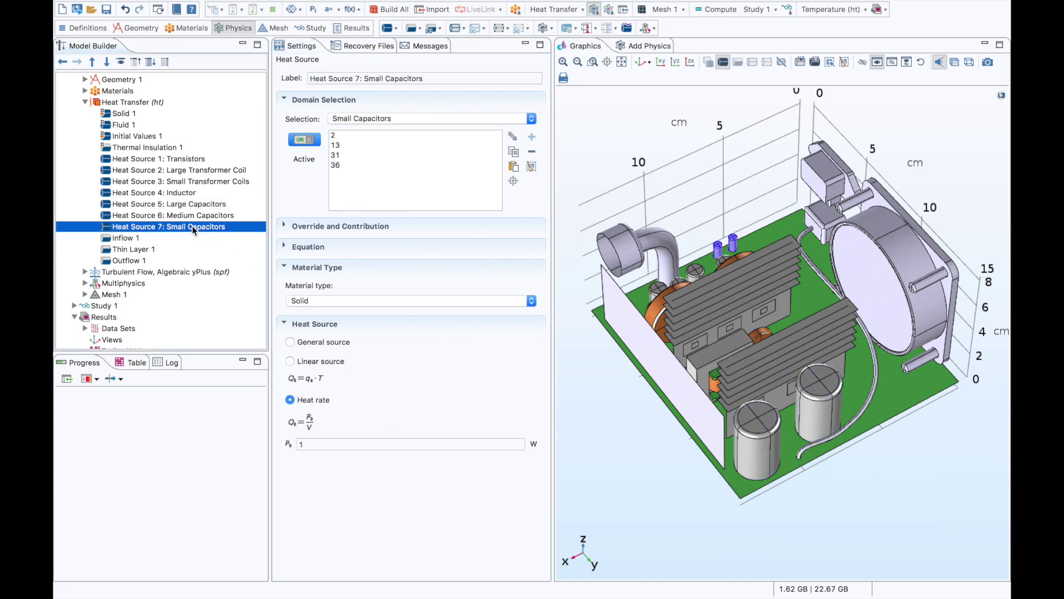
Step: Check the Grille inflow and fan Outflow 1 boundaries, then show Thin Layer 1 settings
click(147, 239)
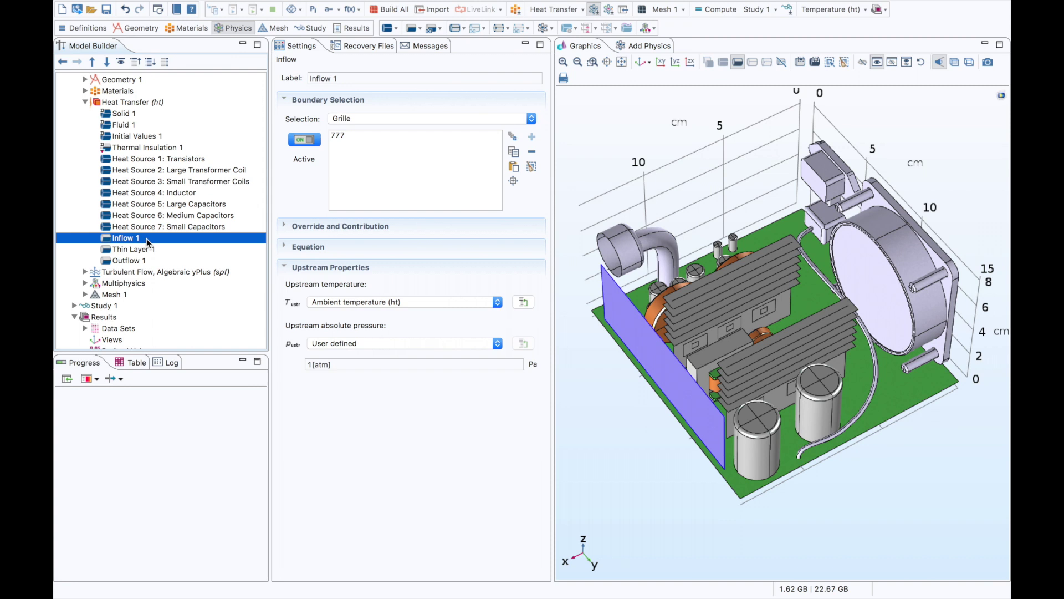
drag(610, 408, 606, 368)
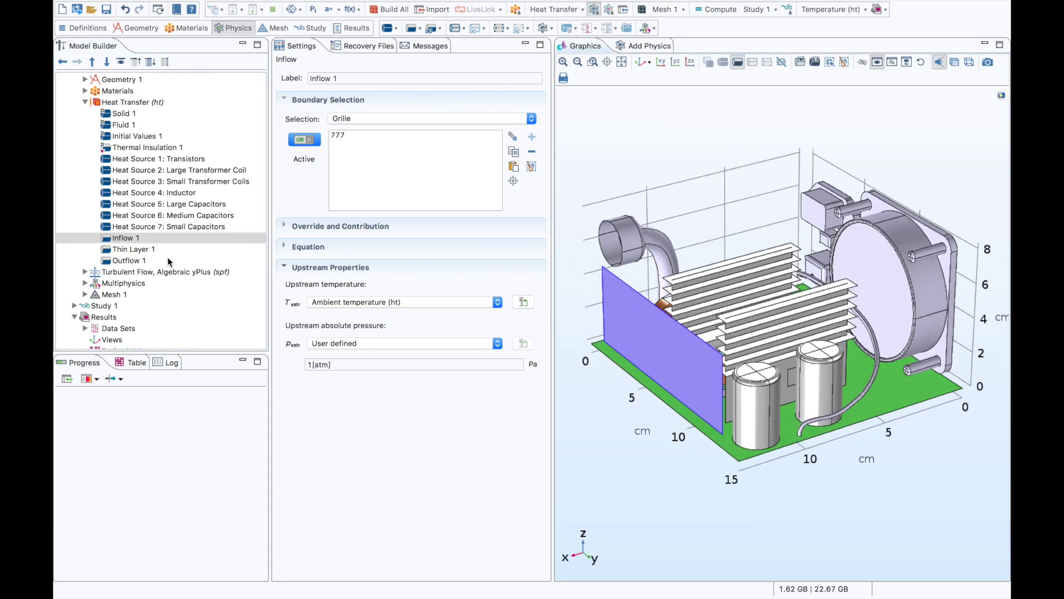
click(129, 261)
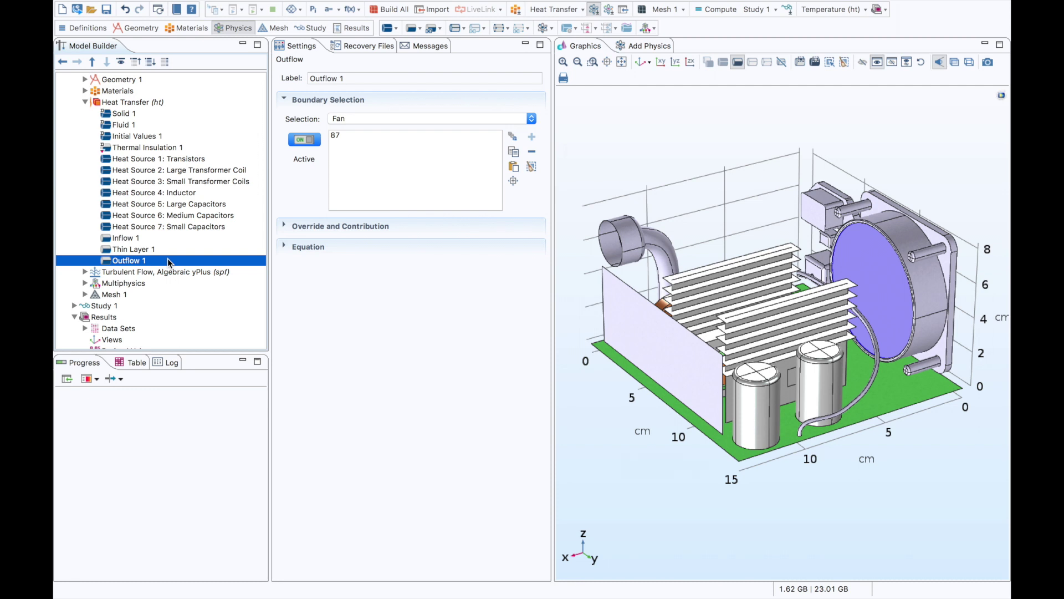
drag(641, 200, 640, 228)
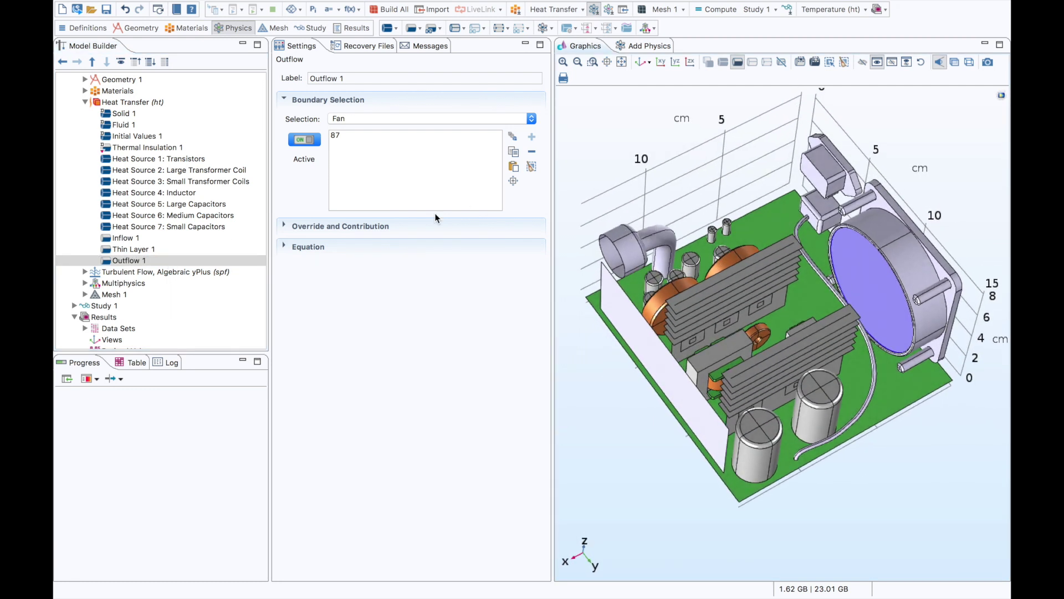
click(164, 250)
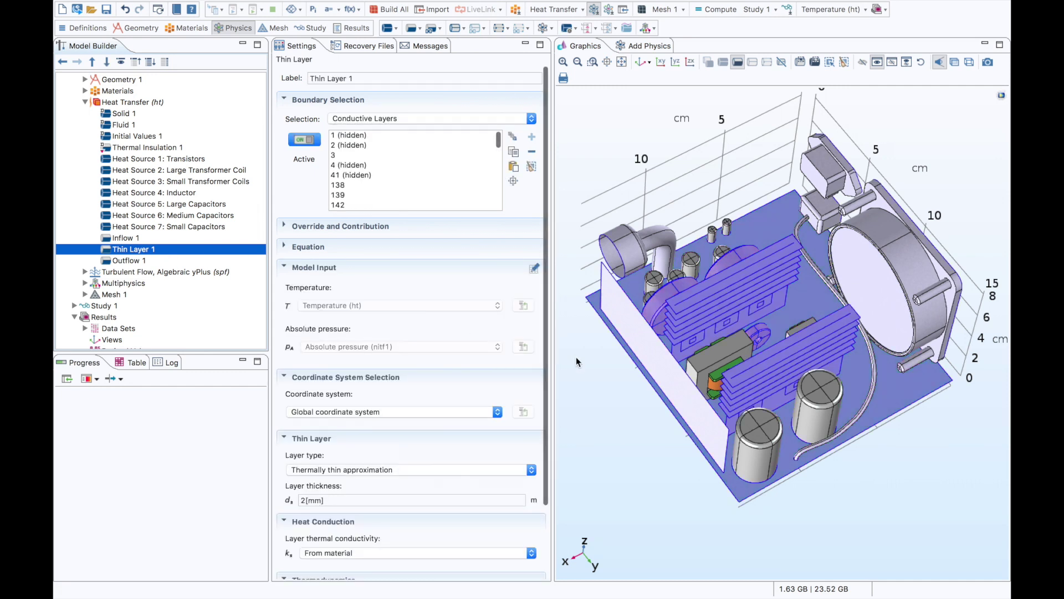
Step: Select the 2[mm] layer thickness, review the material-sourced layer properties, and collapse Heat Transfer
drag(610, 370, 516, 355)
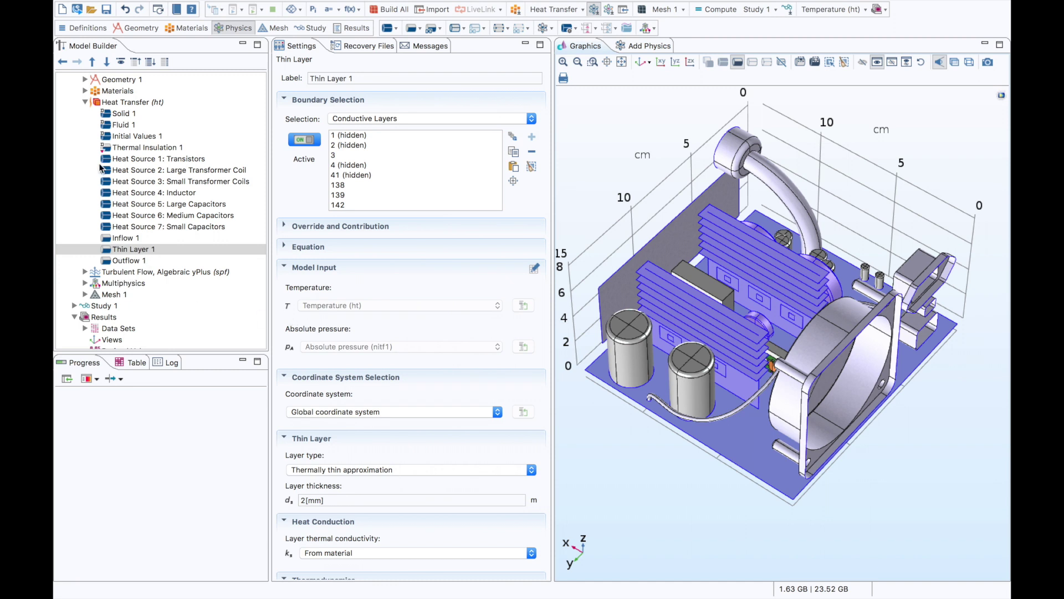
click(336, 500)
triple_click(335, 500)
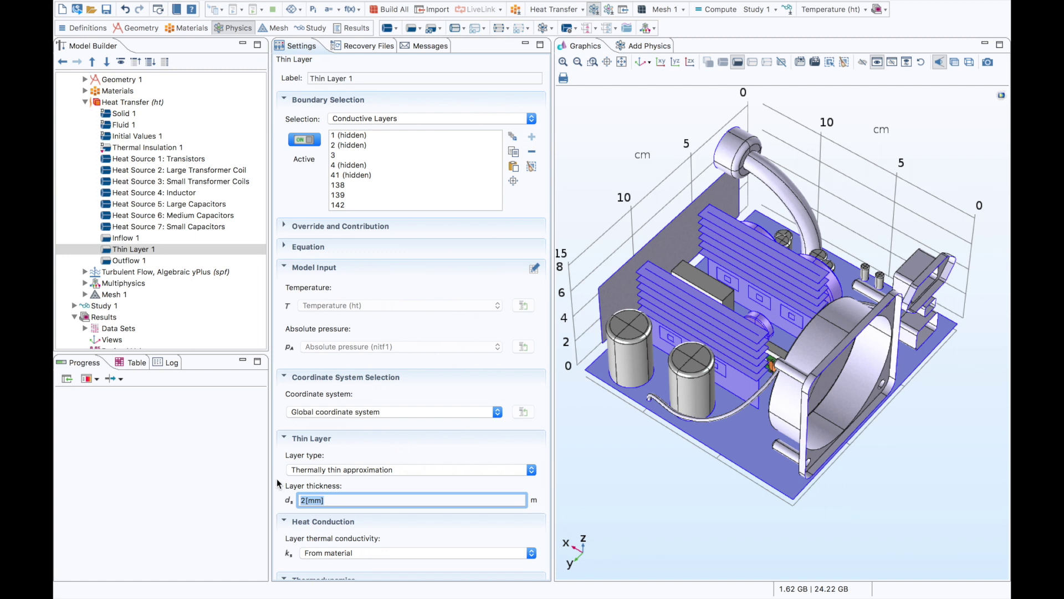
scroll(277, 482, down, 3)
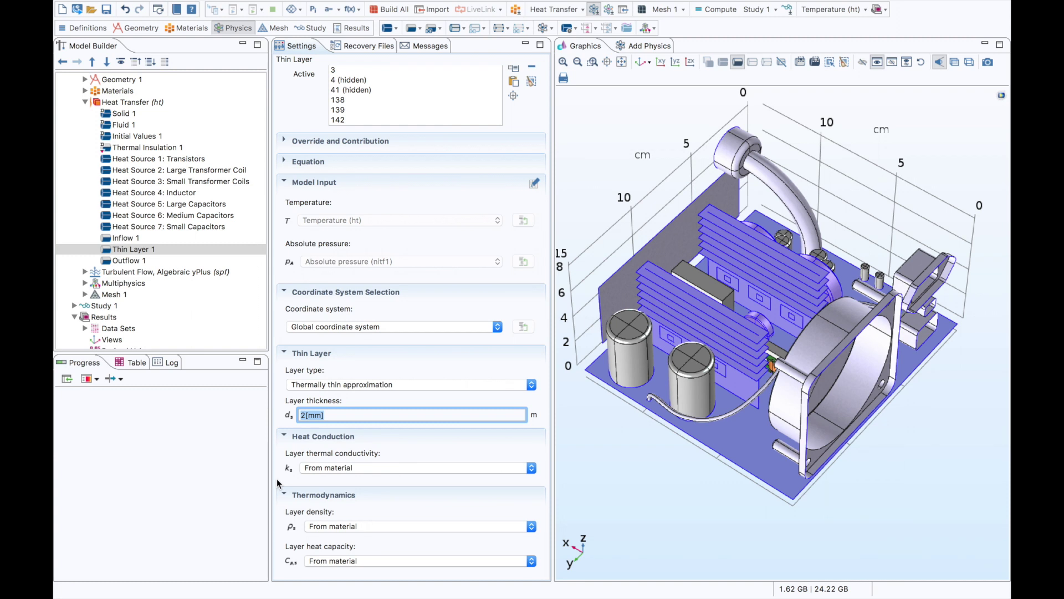
click(85, 102)
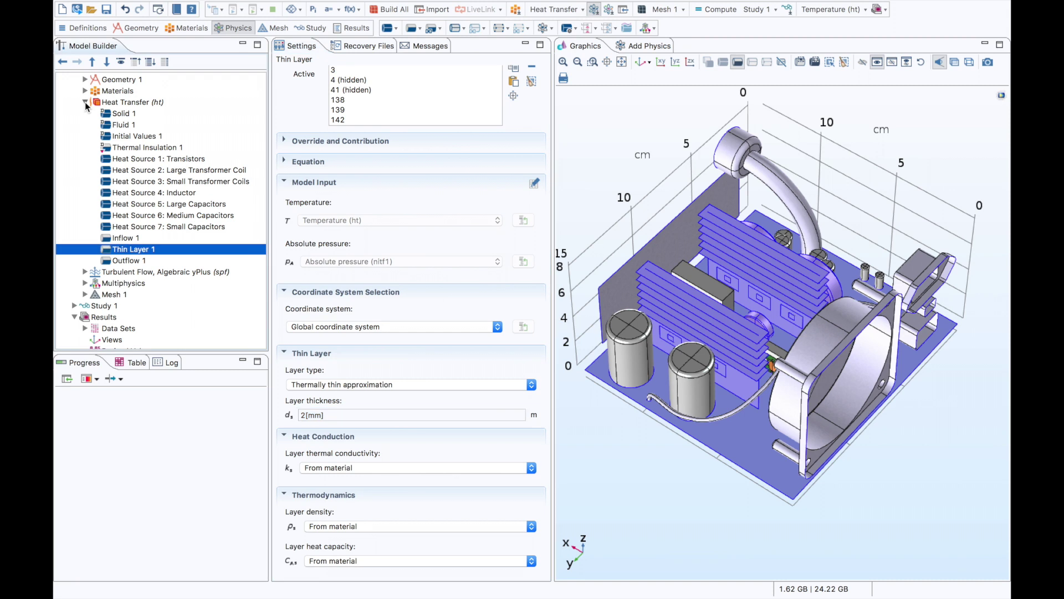
Step: Expand Turbulent Flow and inspect the Fan 1 and Grille 1 boundary settings
click(105, 151)
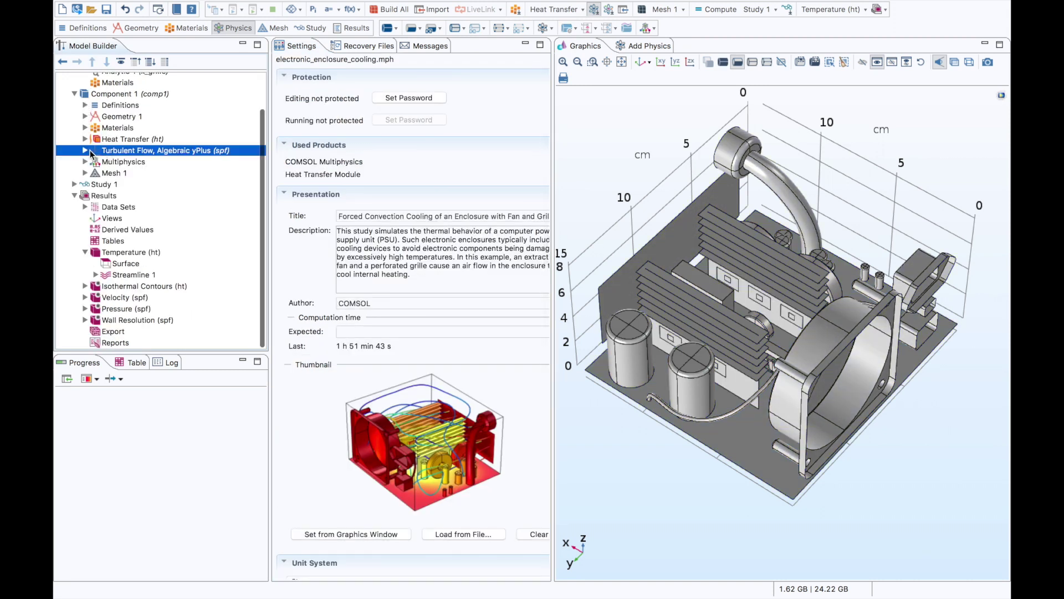
click(85, 150)
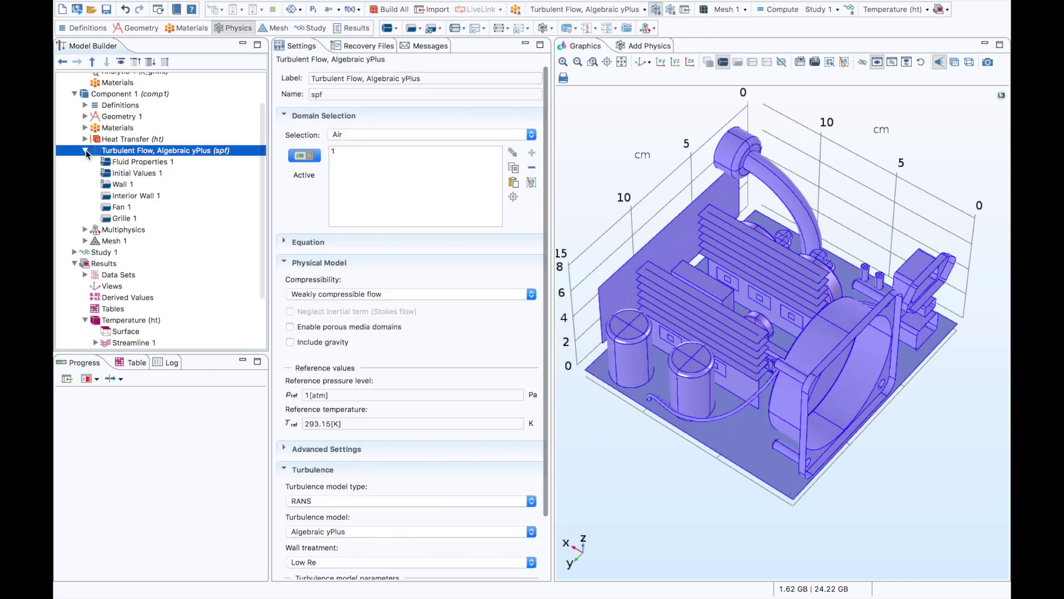
click(122, 208)
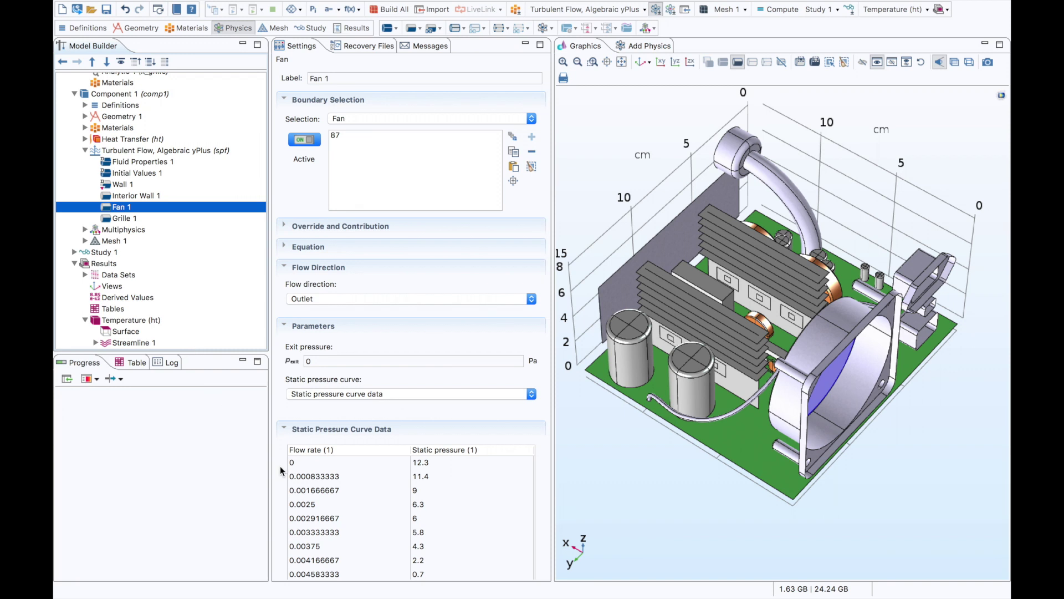
scroll(280, 466, down, 5)
drag(650, 482, 671, 446)
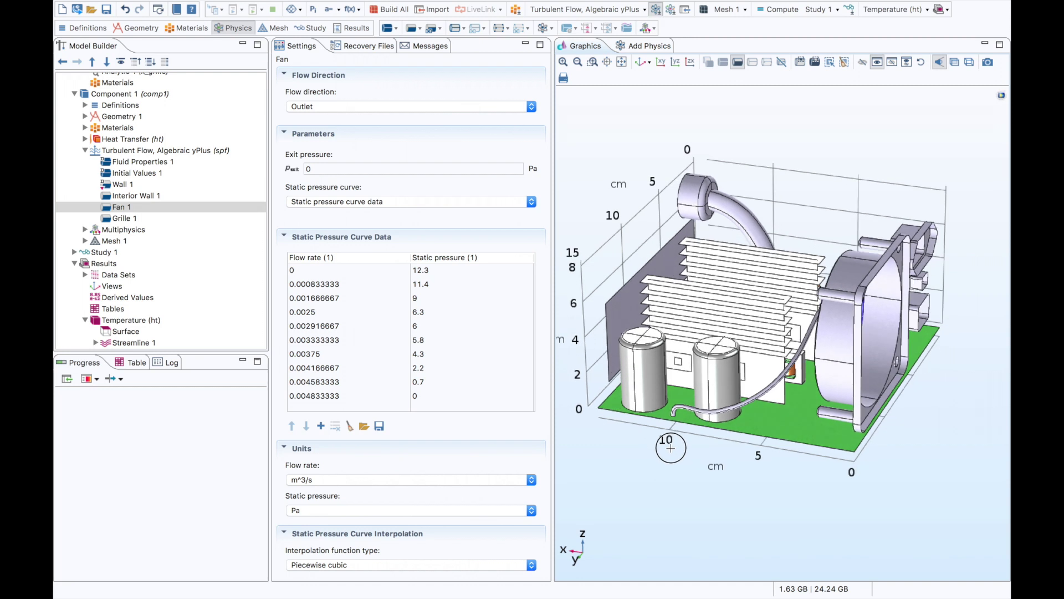
click(137, 219)
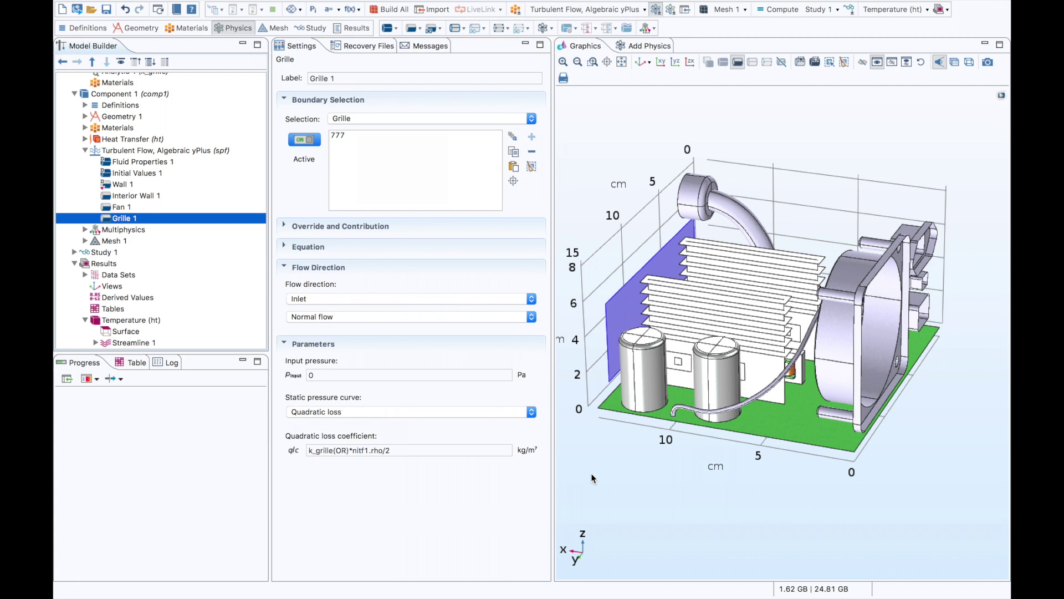
drag(591, 473, 571, 463)
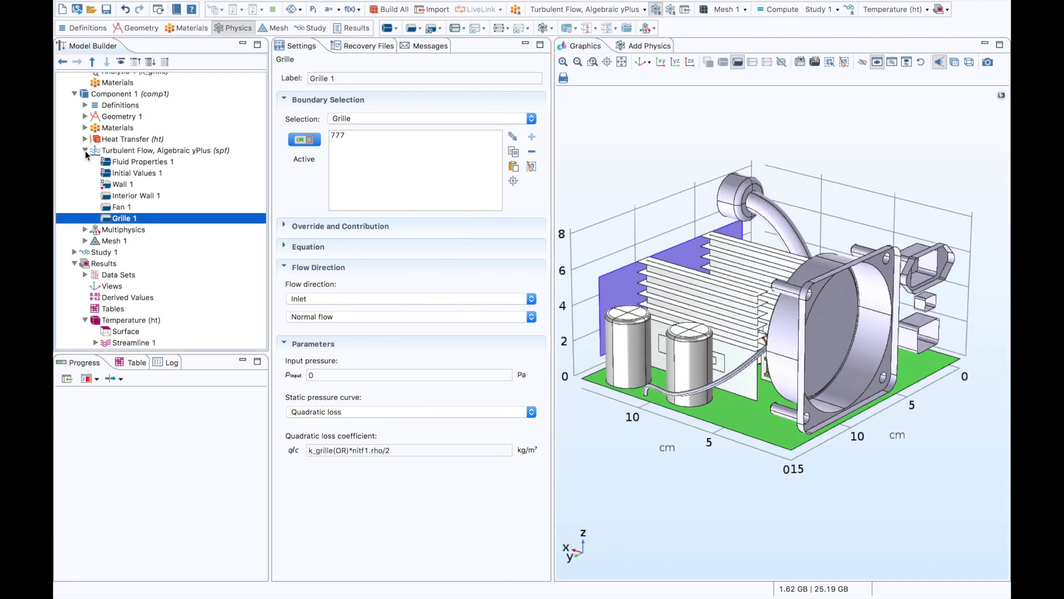
Step: Collapse Turbulent Flow and show the Nonisothermal Flow 1 coupling under Multiphysics
click(85, 150)
click(85, 162)
click(105, 173)
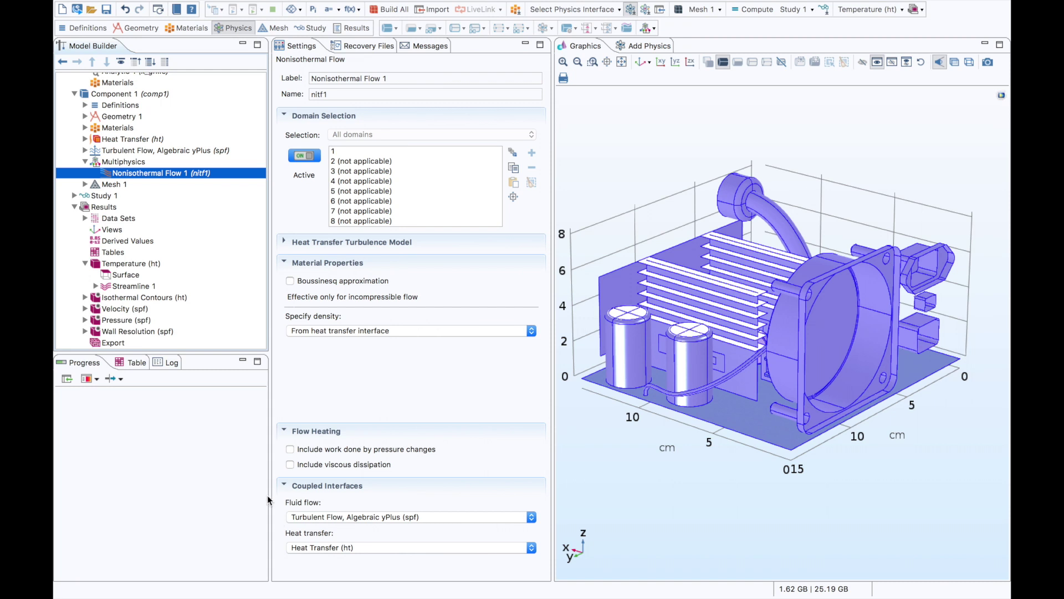
Step: Widen the Air material's Value column to read its conductivity, heat capacity and density expressions
click(86, 130)
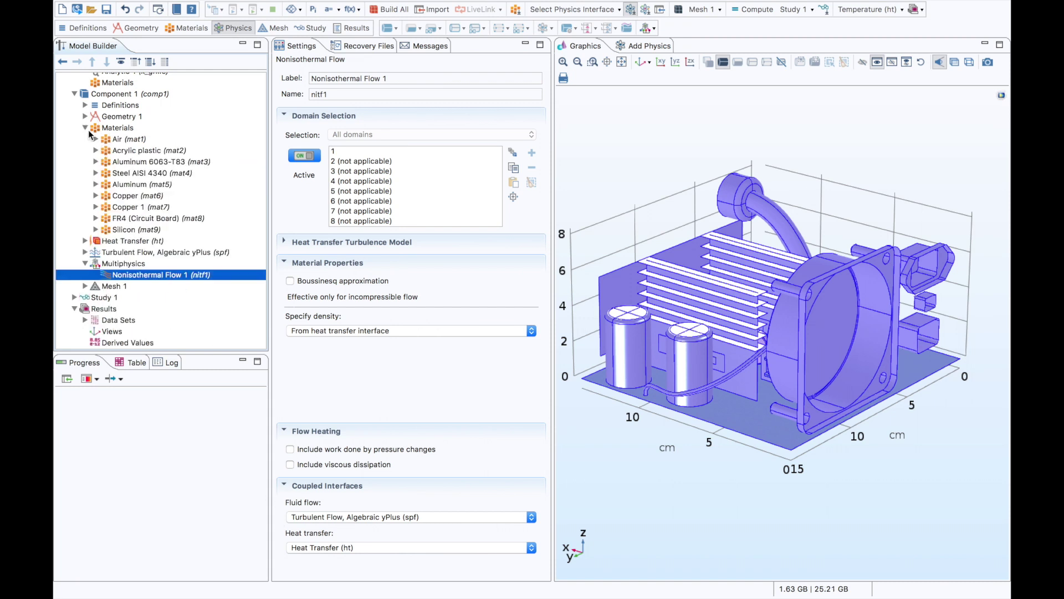
click(109, 139)
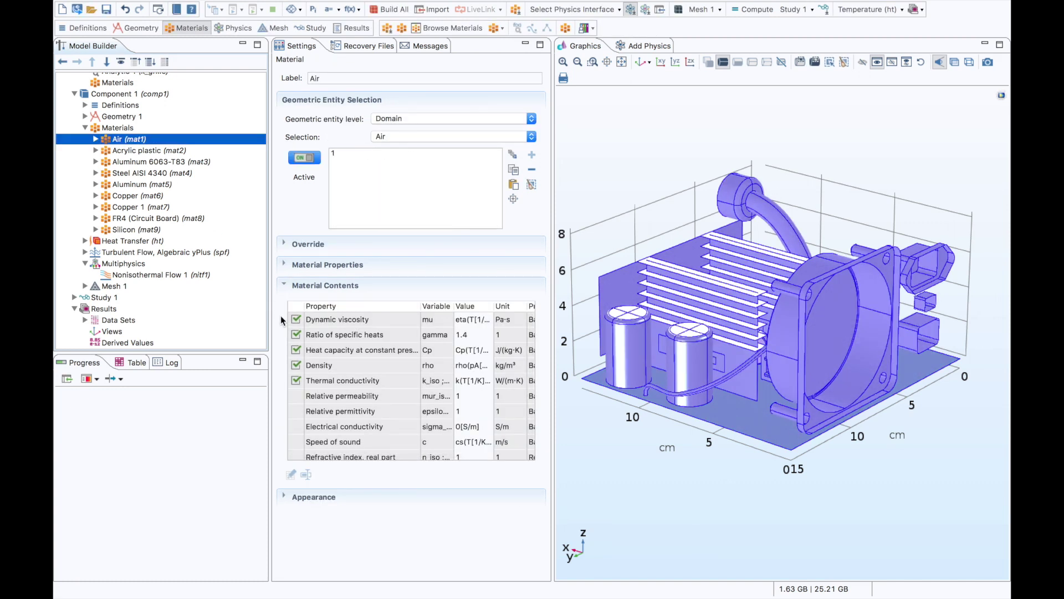
drag(493, 312, 526, 315)
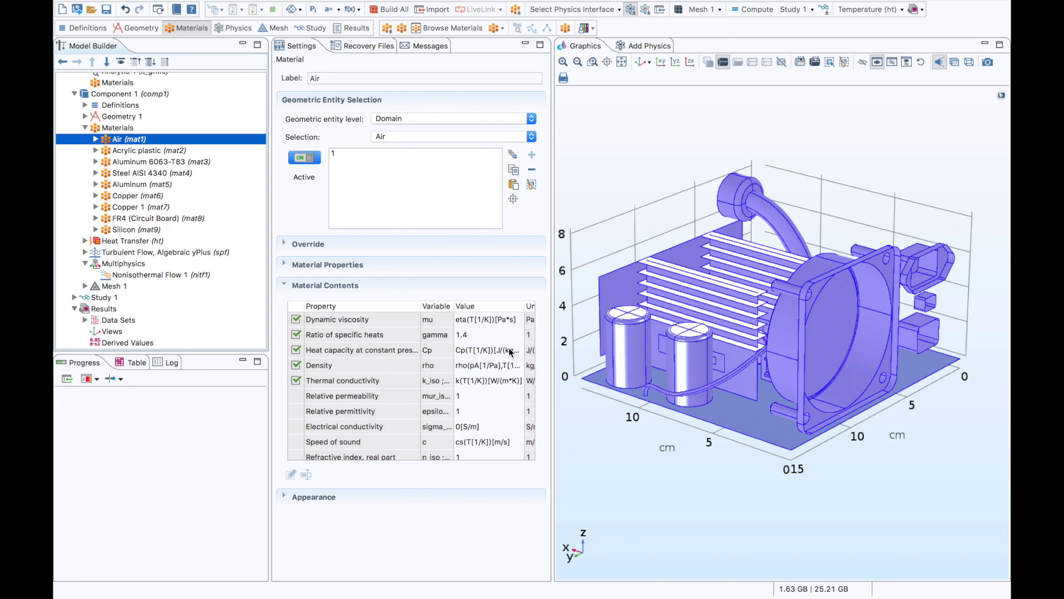
click(507, 380)
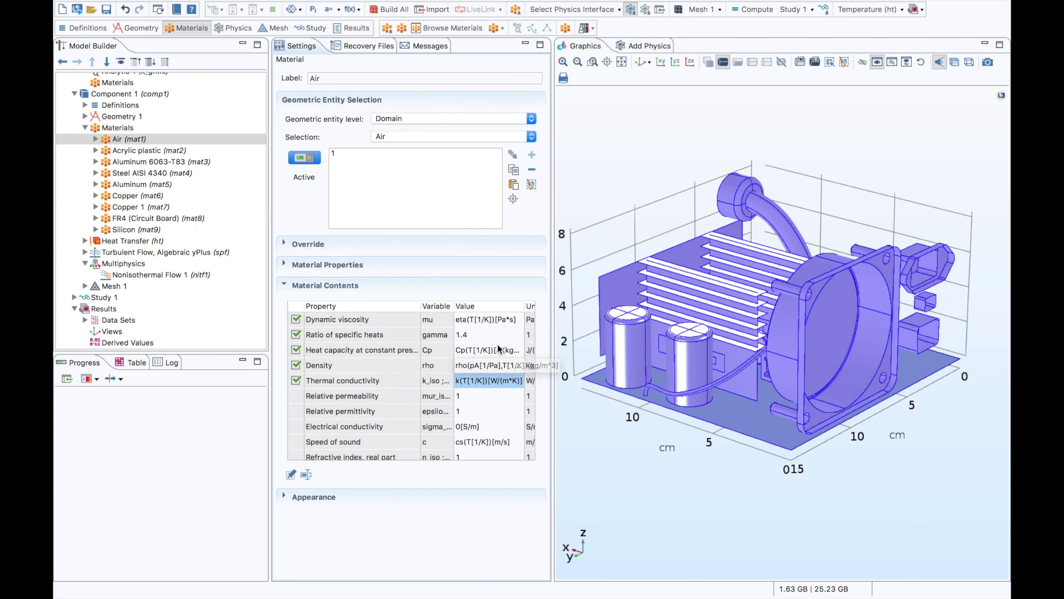
click(499, 351)
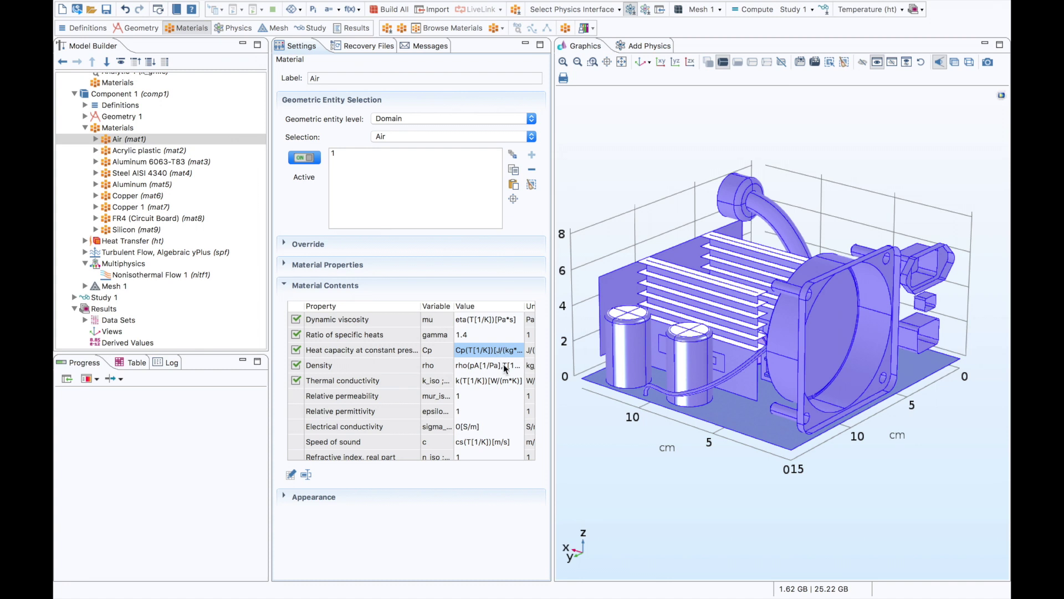
click(505, 367)
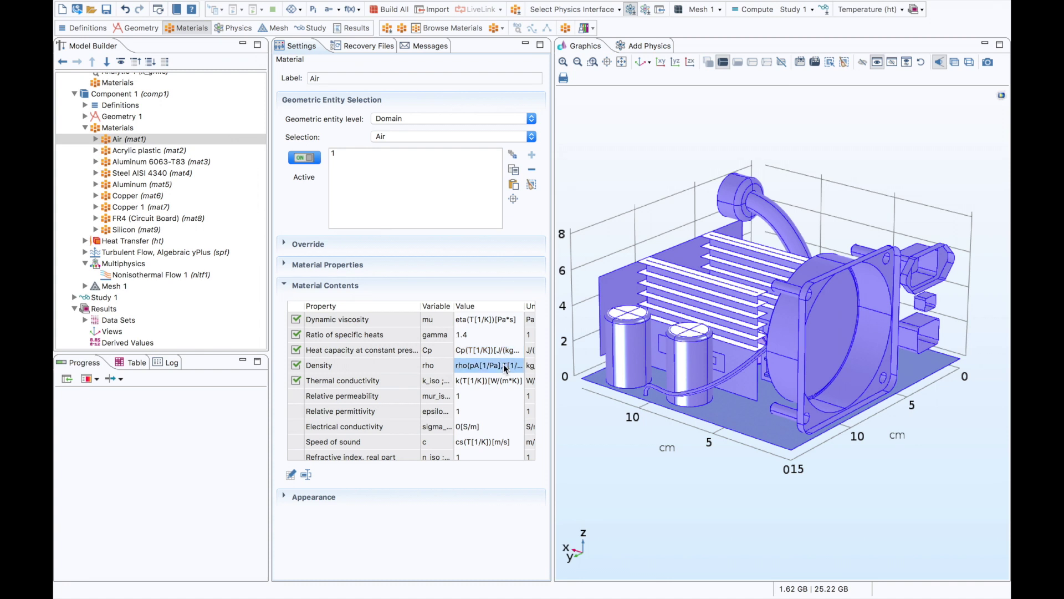
Step: Collapse Materials and Multiphysics, and display the Temperature (ht) result plot
click(85, 128)
click(85, 162)
click(124, 253)
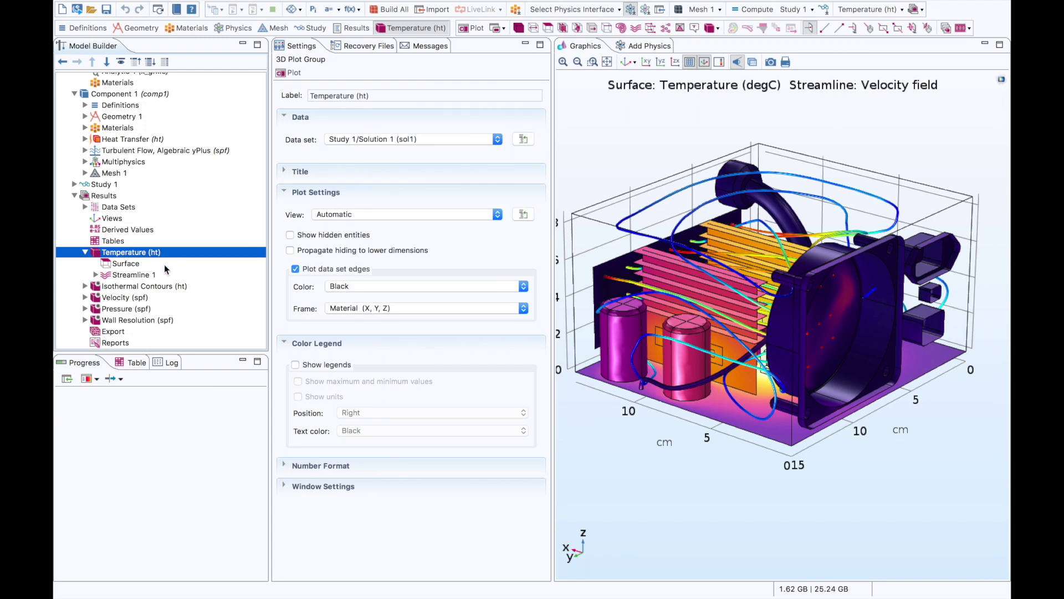
Step: Show the plot's colour legends at the bottom, then play the Keynote Contact slide
click(295, 364)
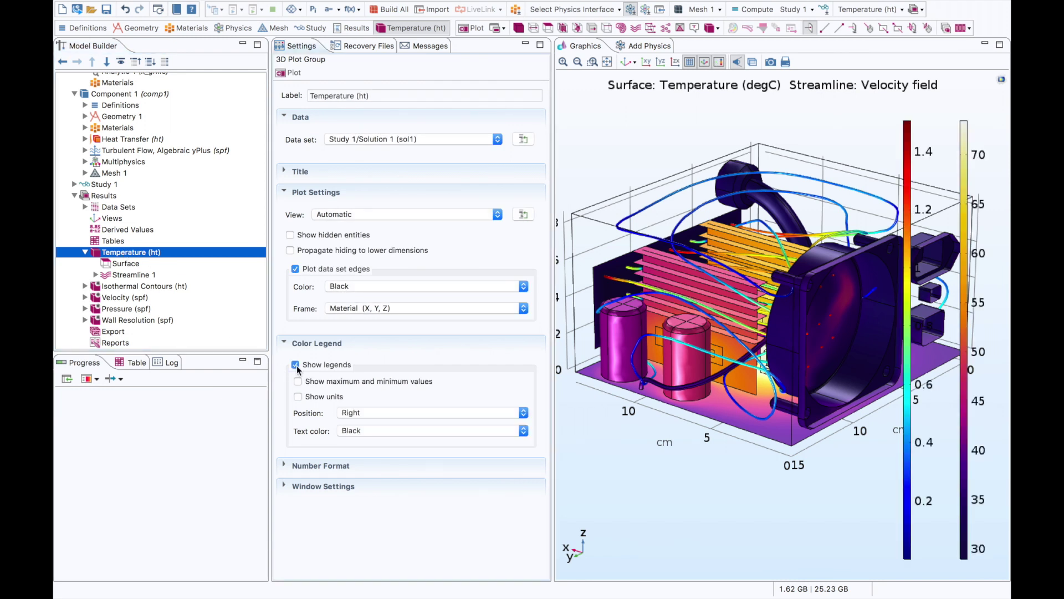
click(350, 415)
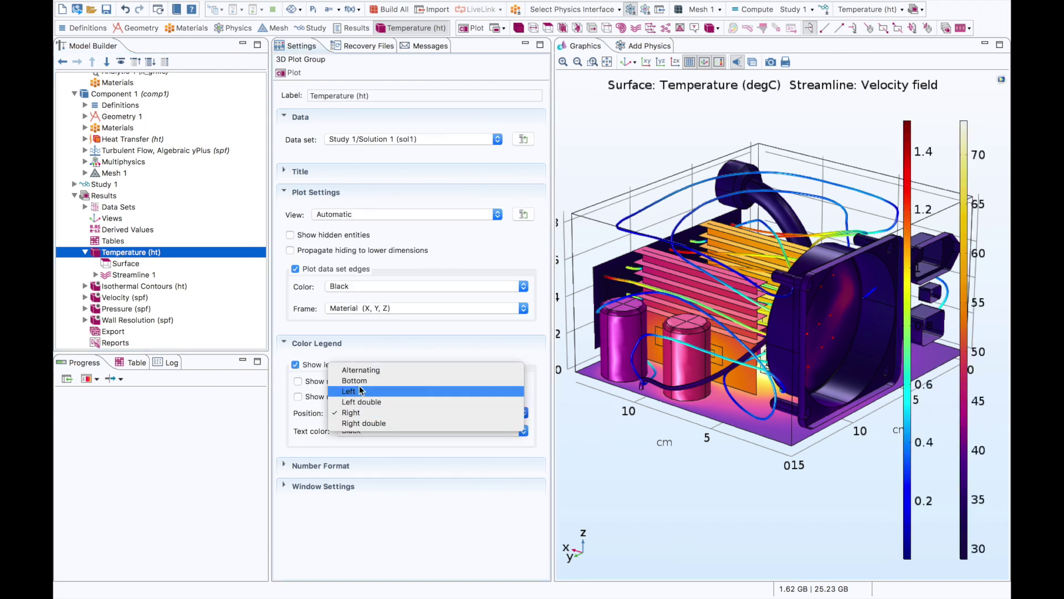
click(354, 383)
drag(647, 427, 718, 438)
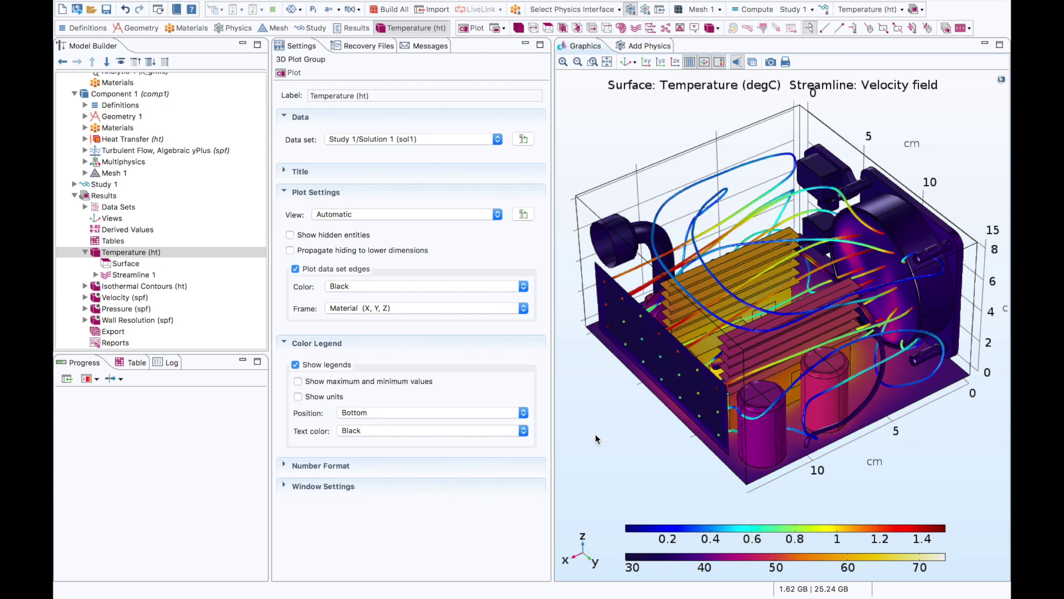
key(super+Tab)
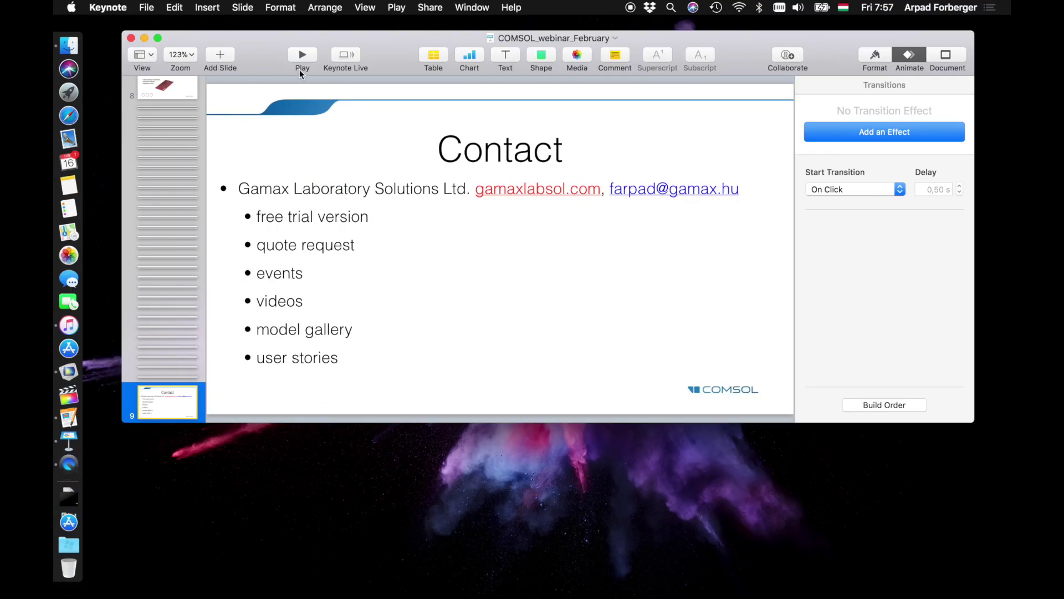
click(309, 55)
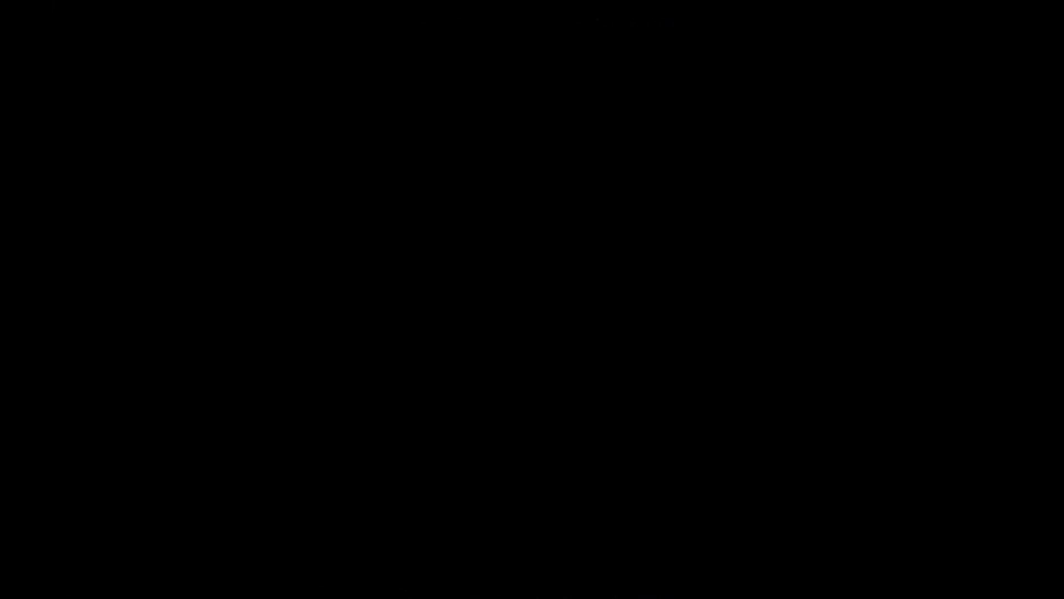